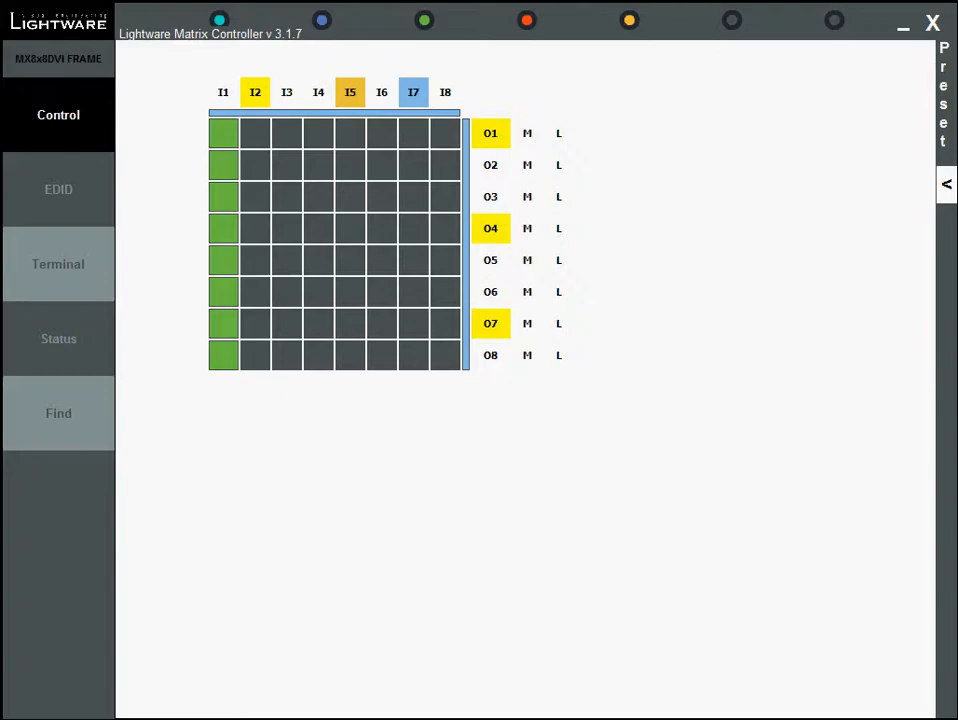
Route input 7 to output 4, then load the Diagonal preset
{"action": "left_click", "coordinate": [406, 237]}
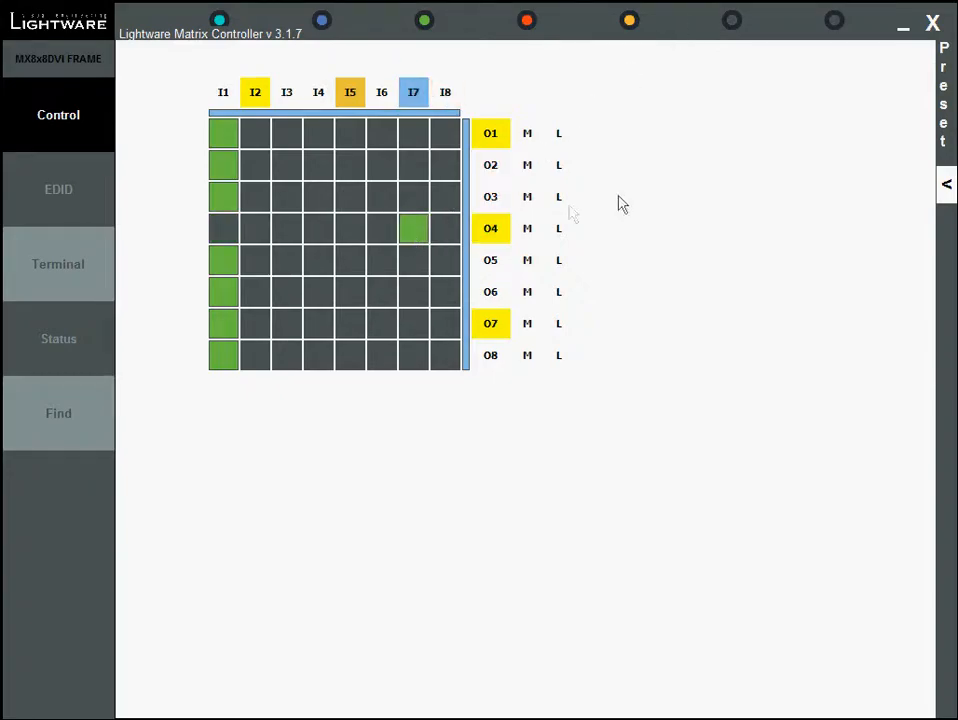
{"action": "left_click", "coordinate": [947, 185]}
{"action": "left_click", "coordinate": [897, 56]}
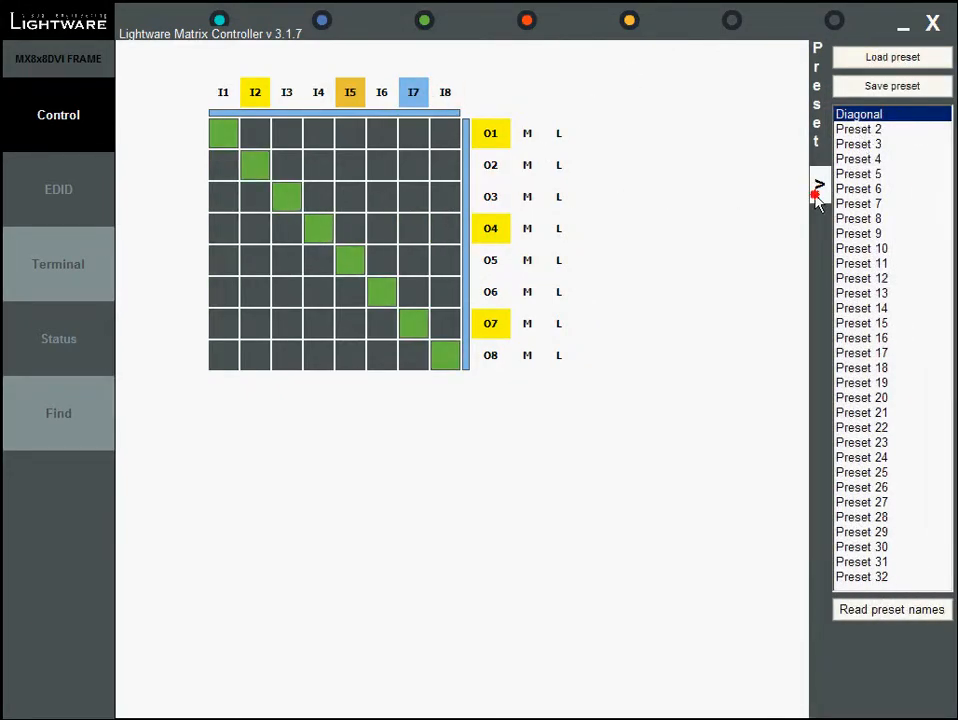
Open the HDMI parameters of input 7 to review its signal details
{"action": "right_click", "coordinate": [418, 98]}
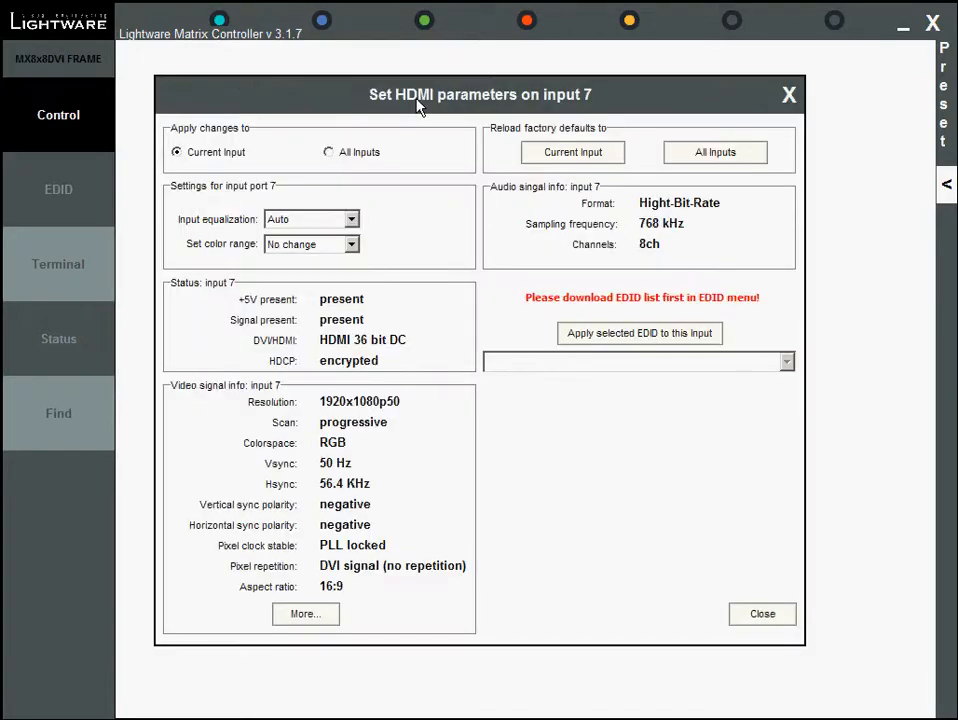
{"action": "left_click", "coordinate": [55, 208]}
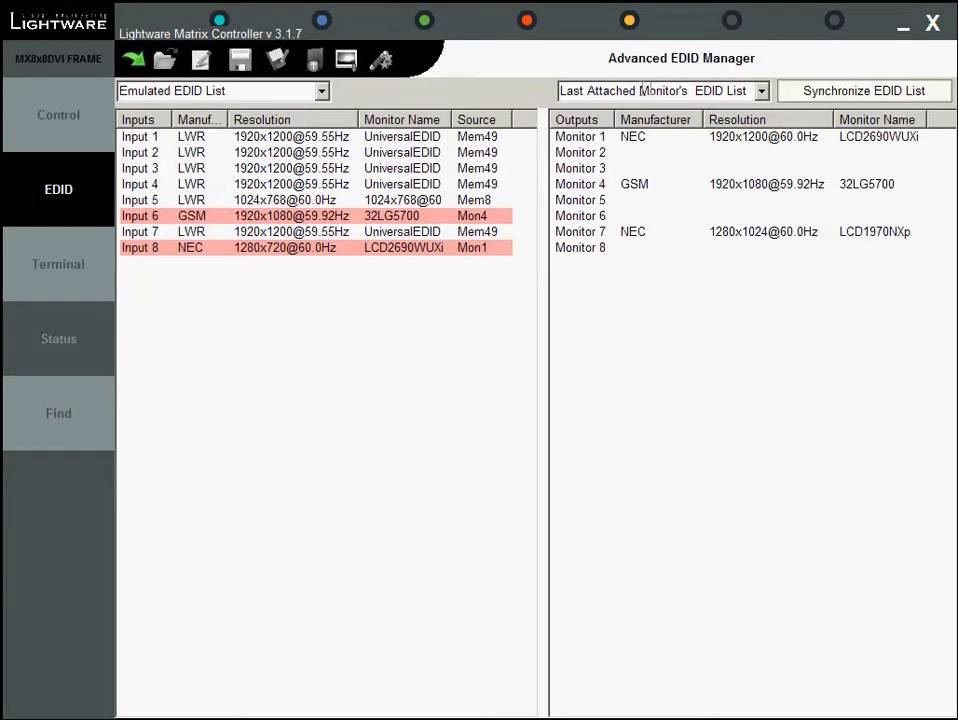
{"action": "left_click", "coordinate": [761, 91]}
{"action": "left_click", "coordinate": [729, 143]}
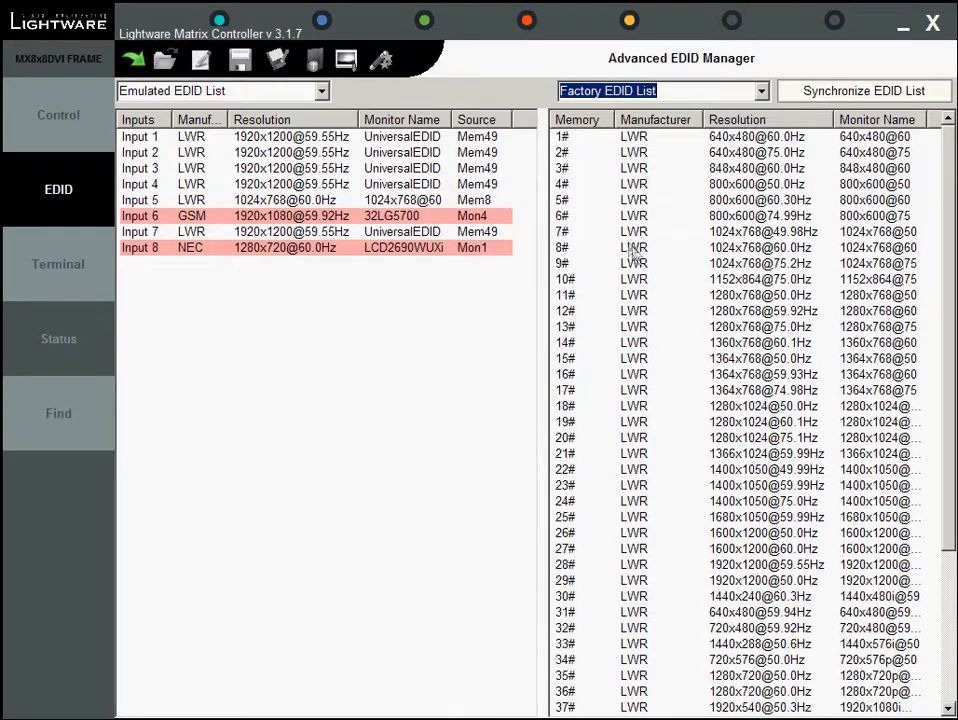
{"action": "left_click_drag", "start_coordinate": [637, 250], "coordinate": [381, 139]}
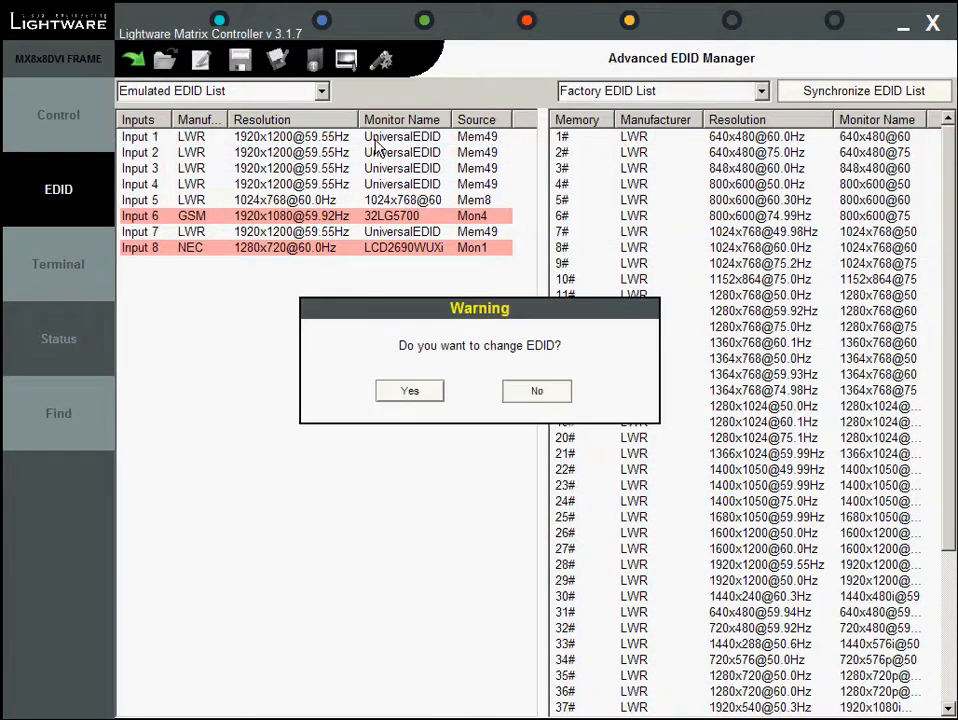
{"action": "left_click", "coordinate": [412, 391]}
Switch the source list to Last Attached Monitor's EDID List and open Monitor 1's EDID, cancelling the save dialog
{"action": "left_click", "coordinate": [576, 88]}
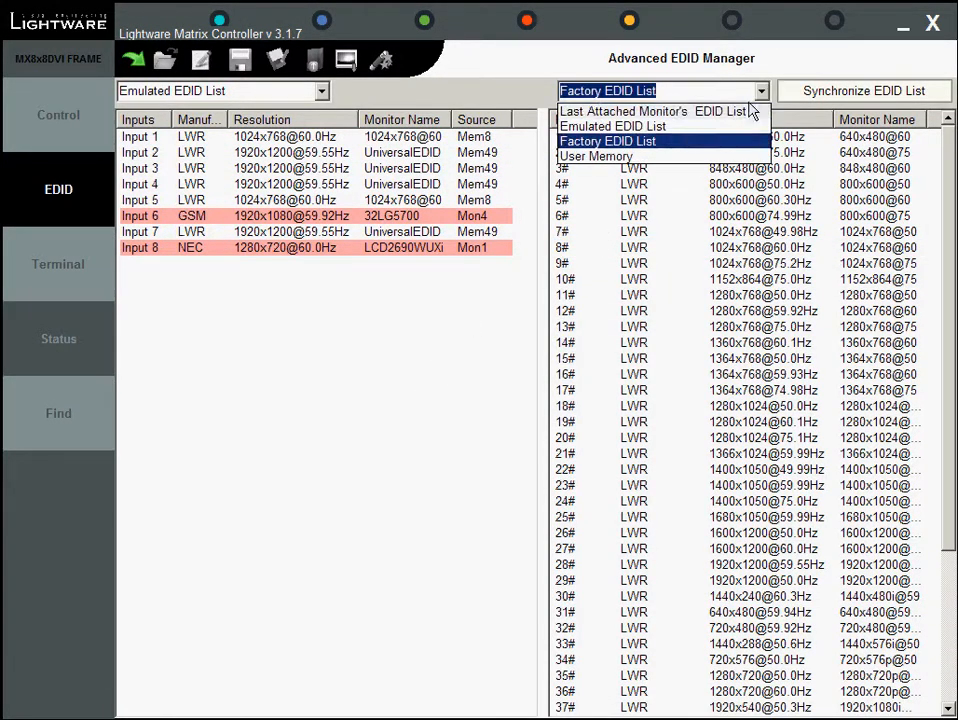
{"action": "left_click", "coordinate": [620, 108]}
{"action": "double_click", "coordinate": [625, 142]}
{"action": "left_click", "coordinate": [620, 436]}
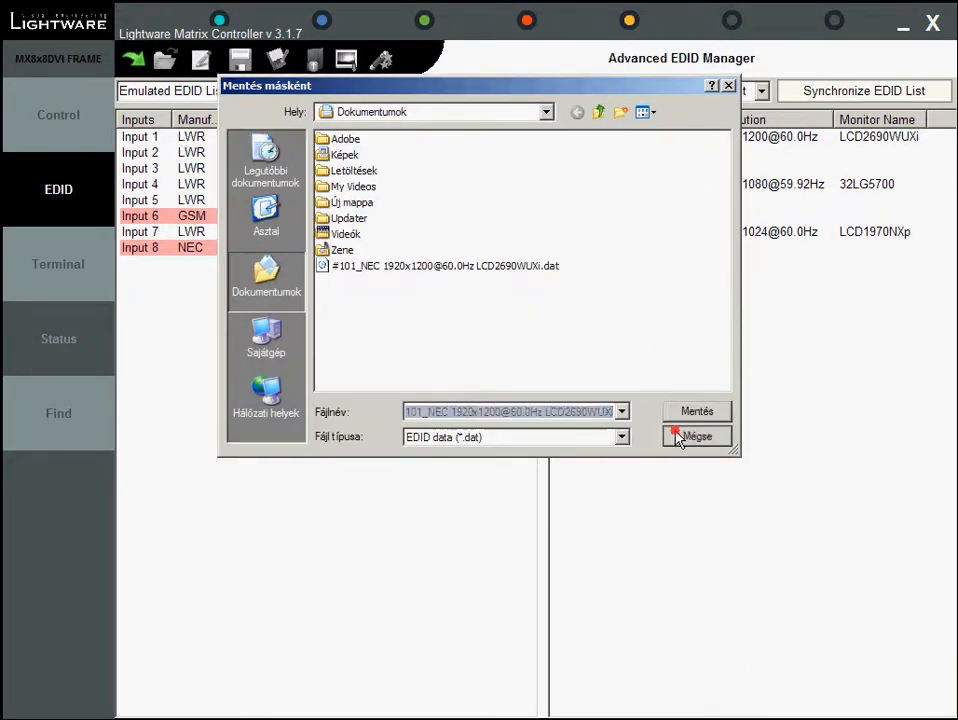
Open the EDID editor and Easy EDID creator, choose 800x600@50 as preferred resolution, then dismiss the wizard
{"action": "left_click", "coordinate": [133, 60]}
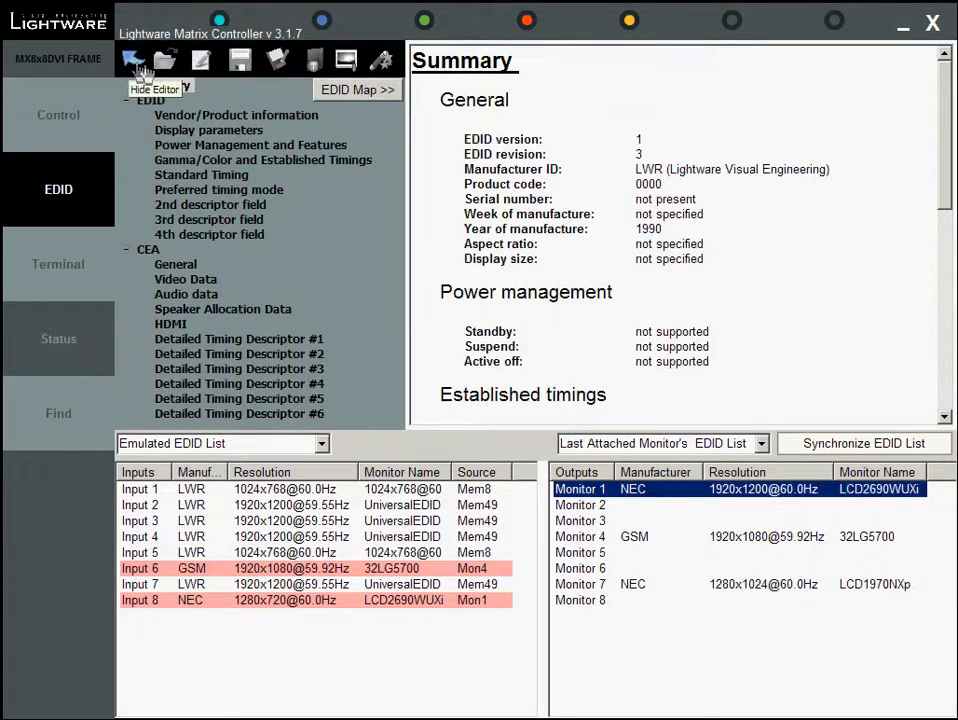
{"action": "left_click", "coordinate": [381, 61]}
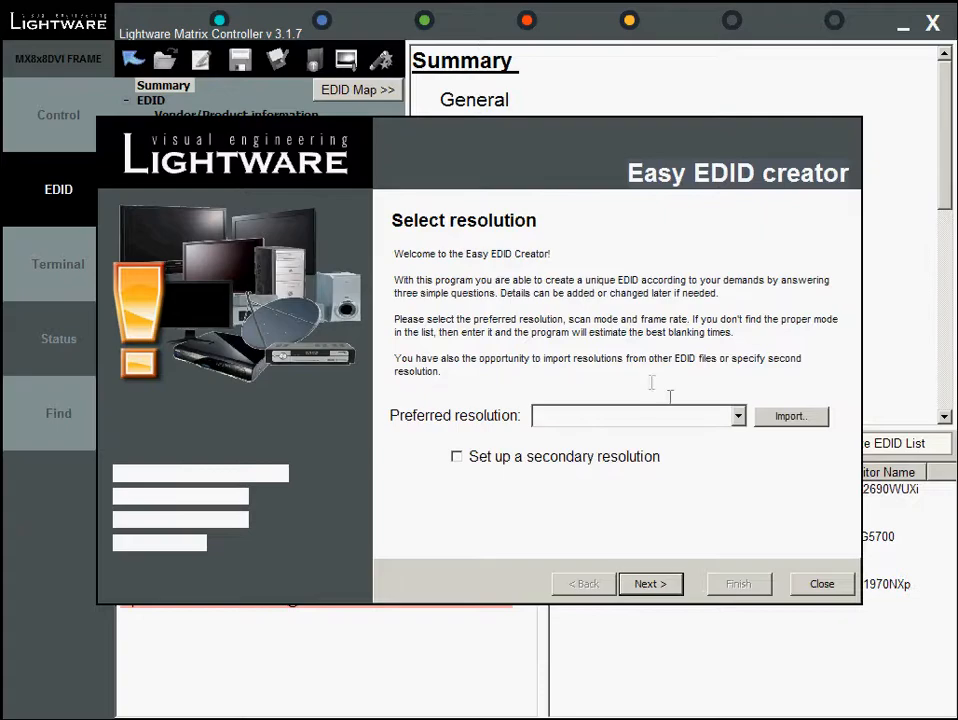
{"action": "left_click", "coordinate": [738, 418]}
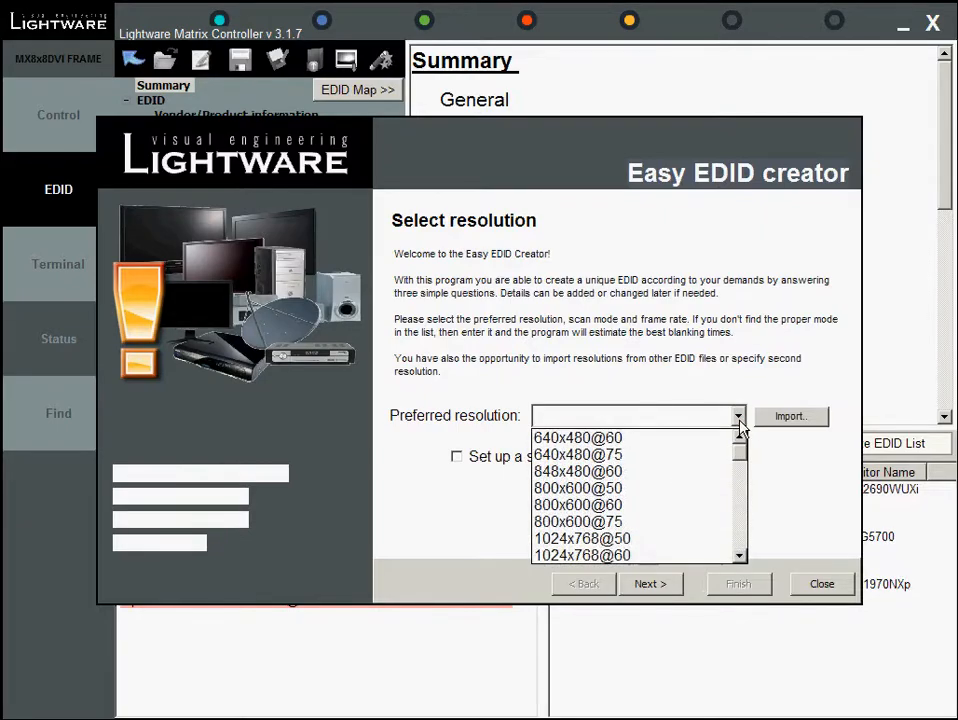
{"action": "left_click", "coordinate": [697, 490]}
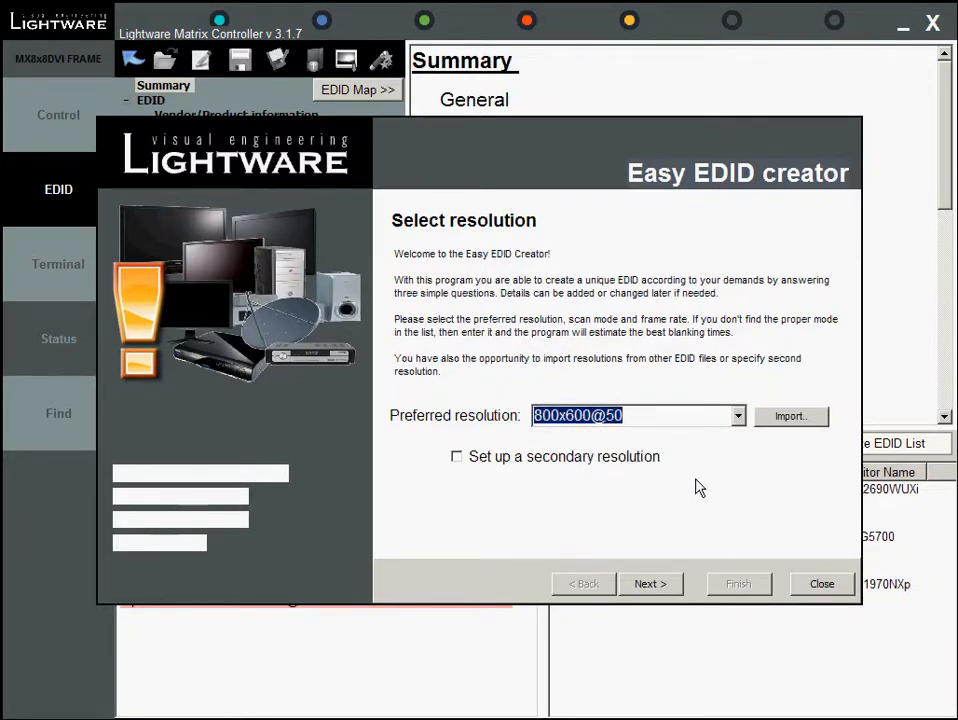
{"action": "key", "text": "Escape"}
Open the Terminal window and send the command vc
{"action": "left_click", "coordinate": [55, 268]}
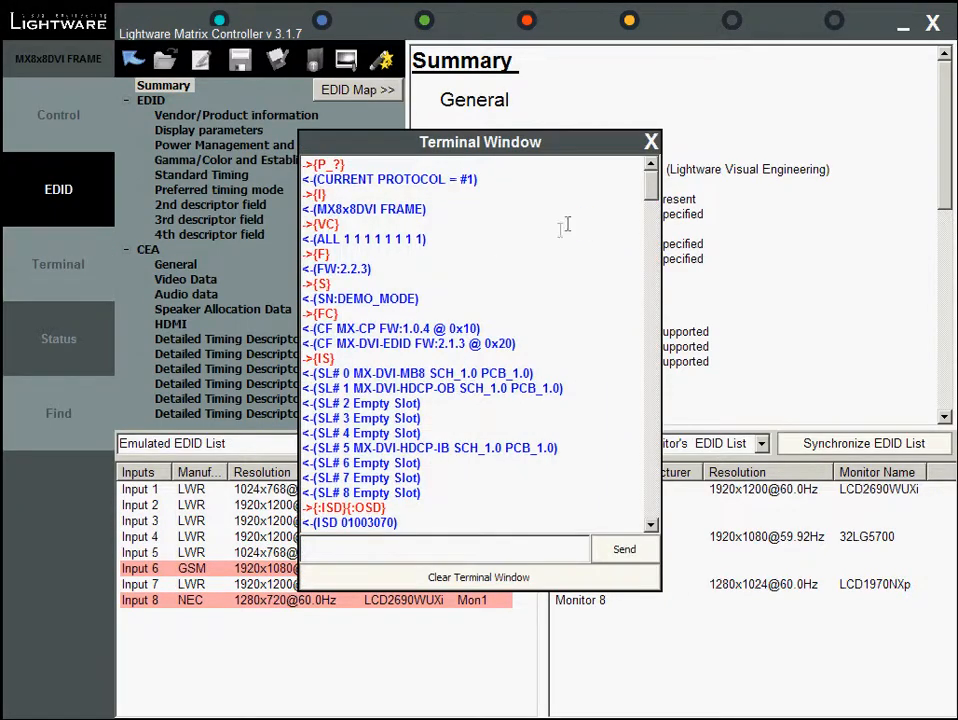
{"action": "left_click_drag", "start_coordinate": [654, 188], "coordinate": [652, 505]}
{"action": "type", "text": "vc"}
{"action": "left_click", "coordinate": [628, 550]}
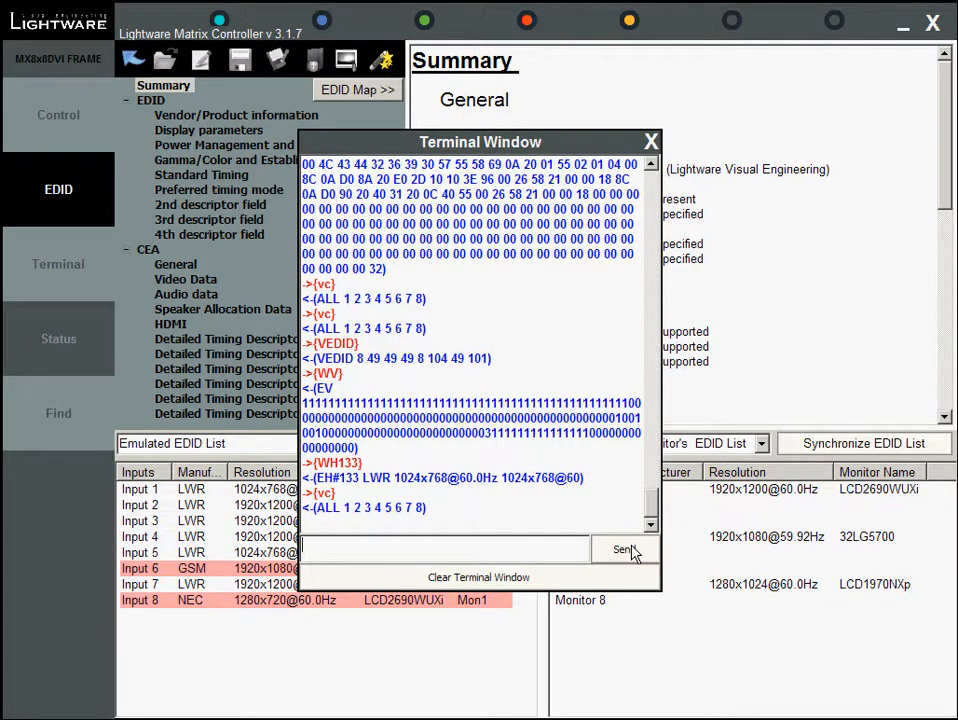
Route input 5 to output 4 and mute output 4
{"action": "left_click", "coordinate": [45, 345]}
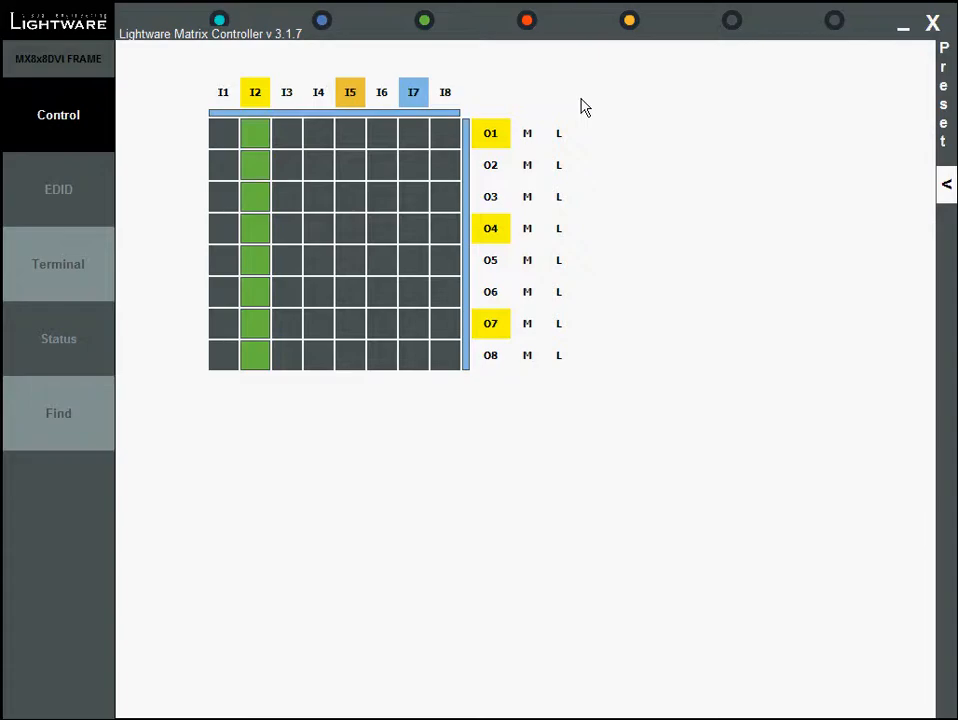
{"action": "left_click", "coordinate": [356, 238]}
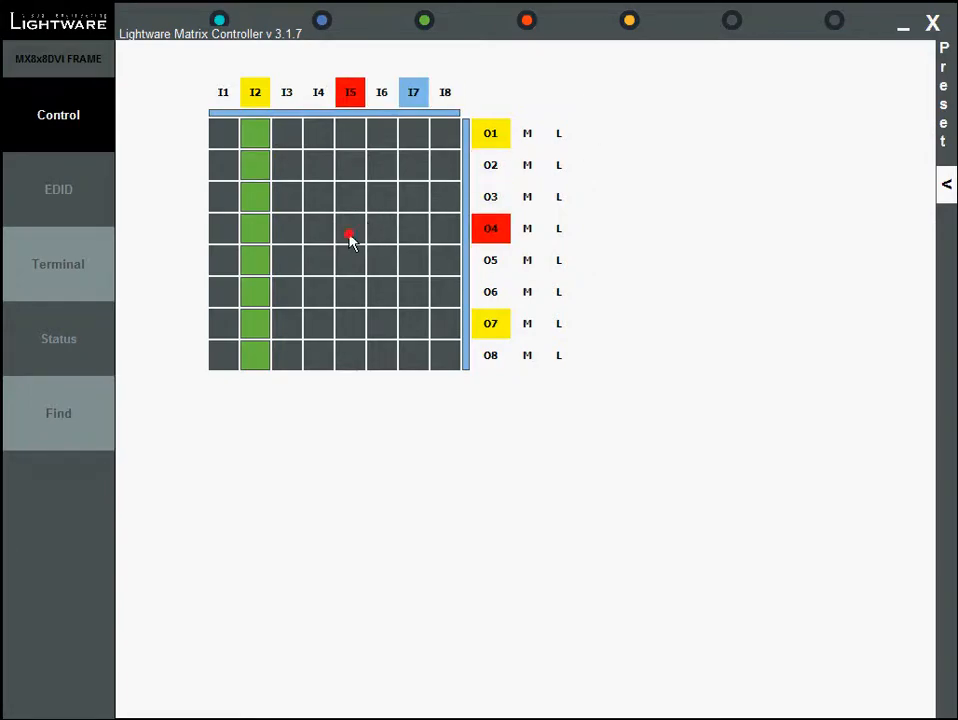
{"action": "left_click", "coordinate": [527, 229]}
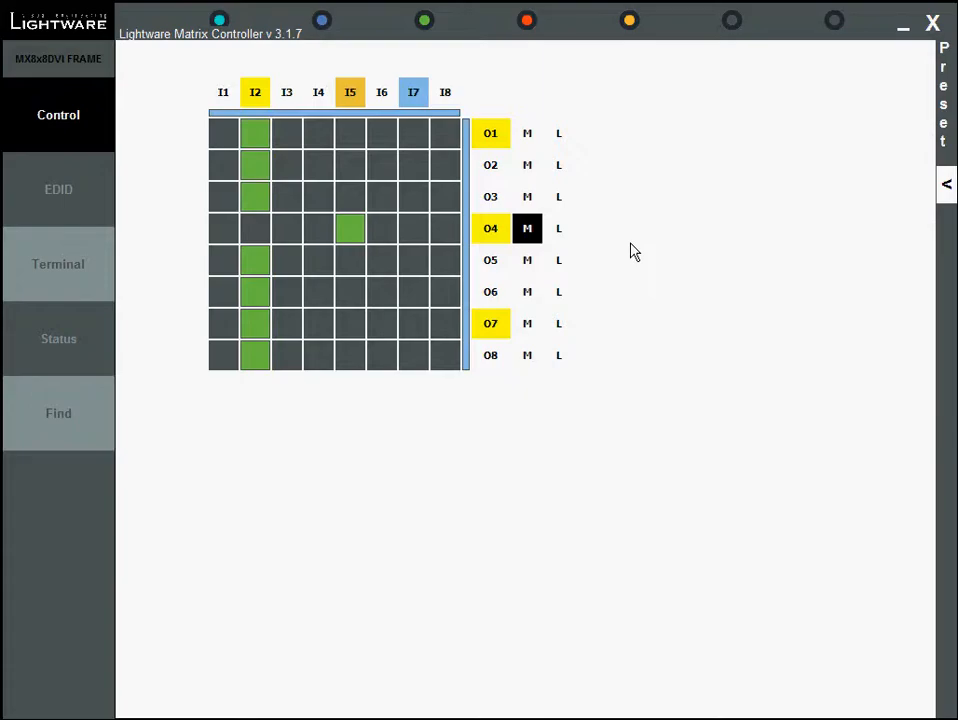
Lock output 4 and try to switch it to input 6, dismissing the warning
{"action": "left_click", "coordinate": [559, 235]}
{"action": "left_click", "coordinate": [380, 244]}
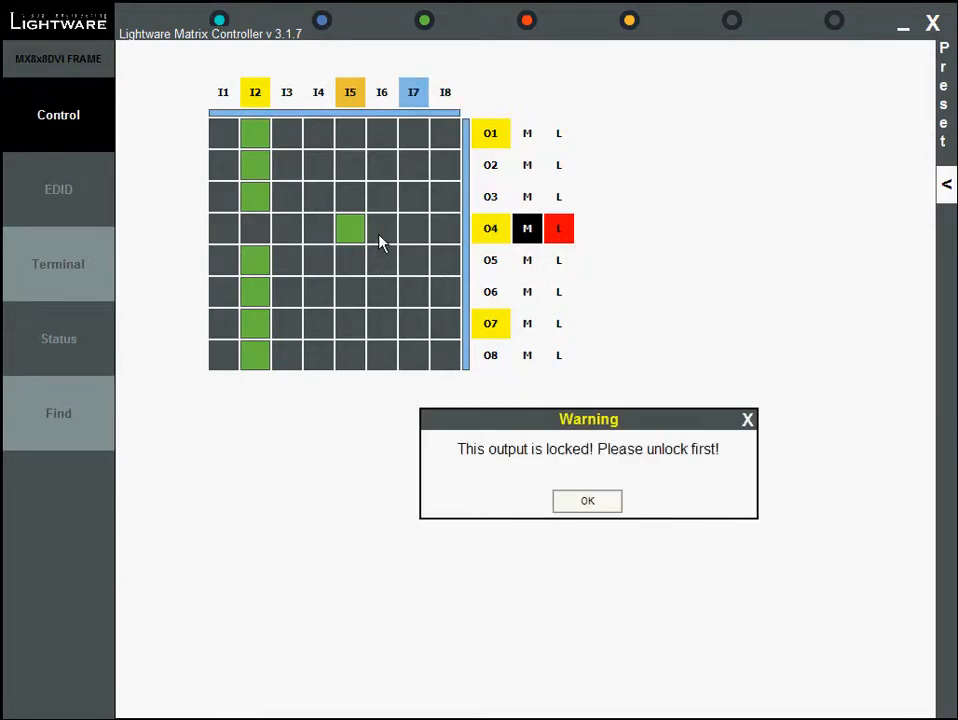
{"action": "left_click", "coordinate": [585, 502]}
Unlock and unmute output 4
{"action": "left_click", "coordinate": [559, 236]}
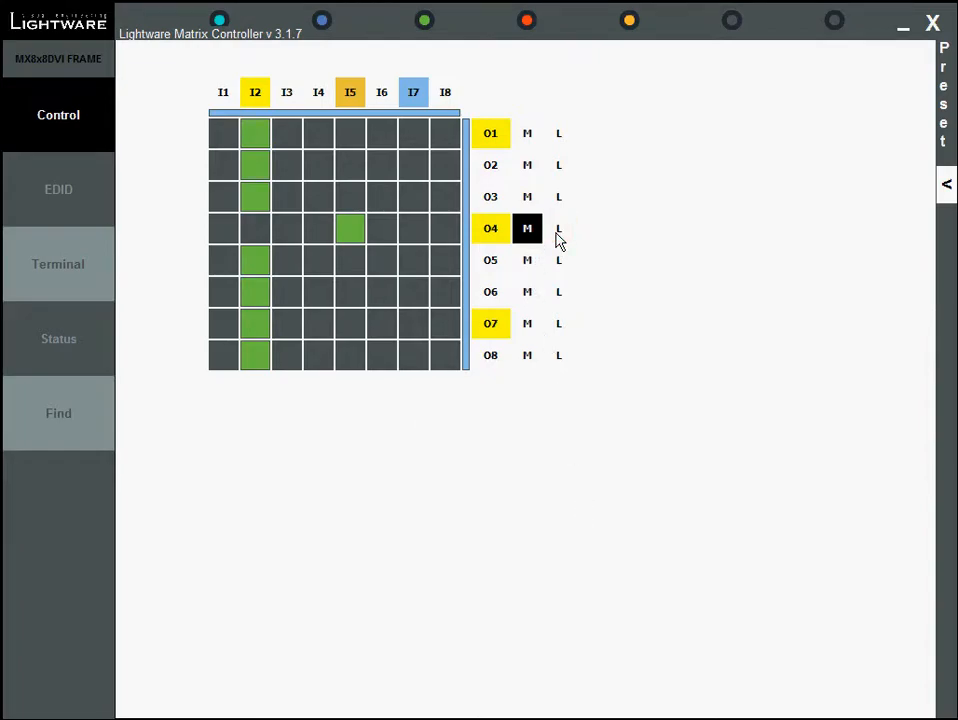
{"action": "left_click", "coordinate": [529, 236]}
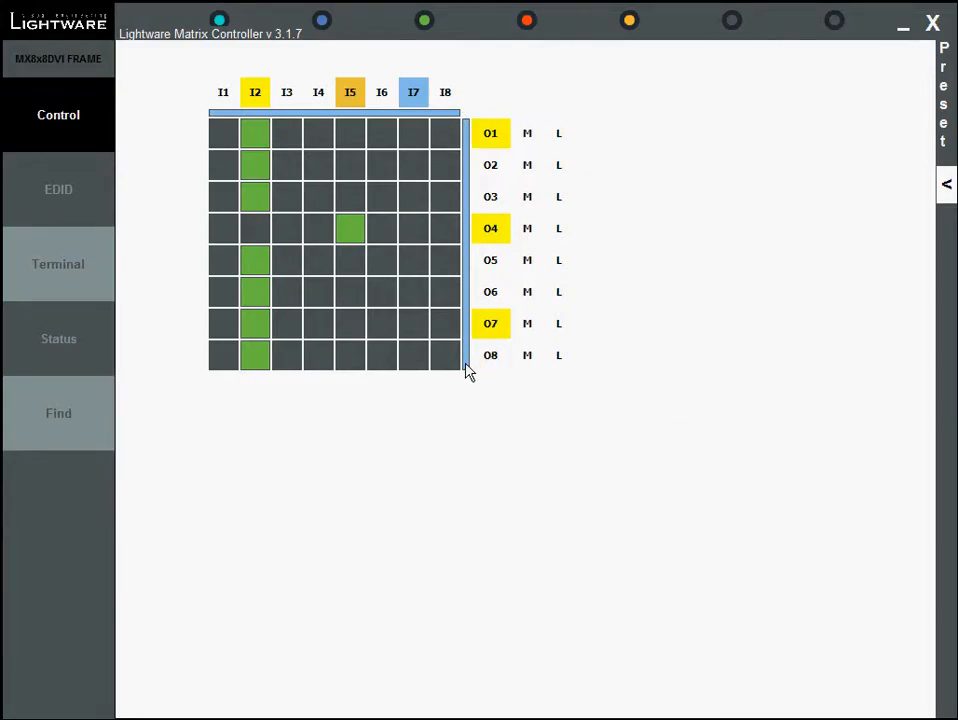
Switch input 7 to all outputs
{"action": "left_click", "coordinate": [415, 95]}
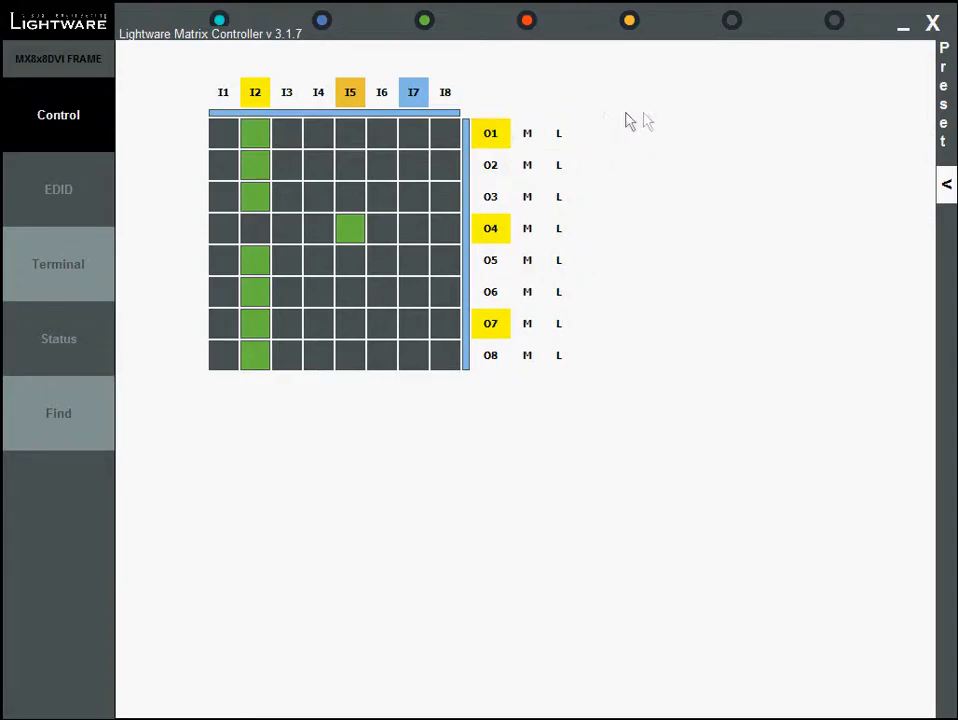
{"action": "right_click", "coordinate": [417, 94]}
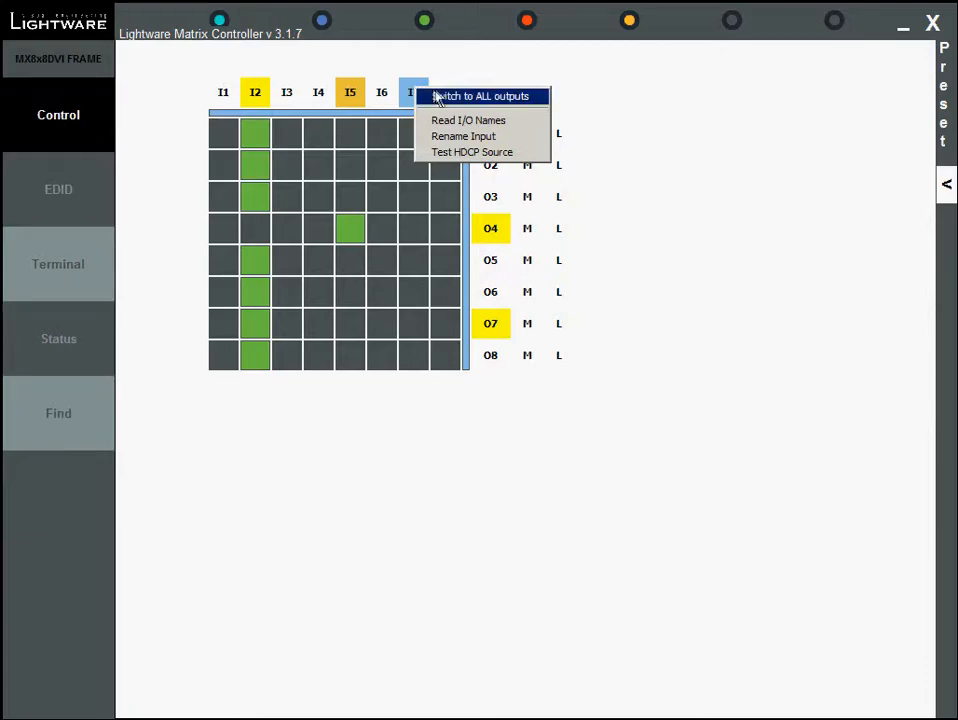
{"action": "left_click", "coordinate": [447, 96]}
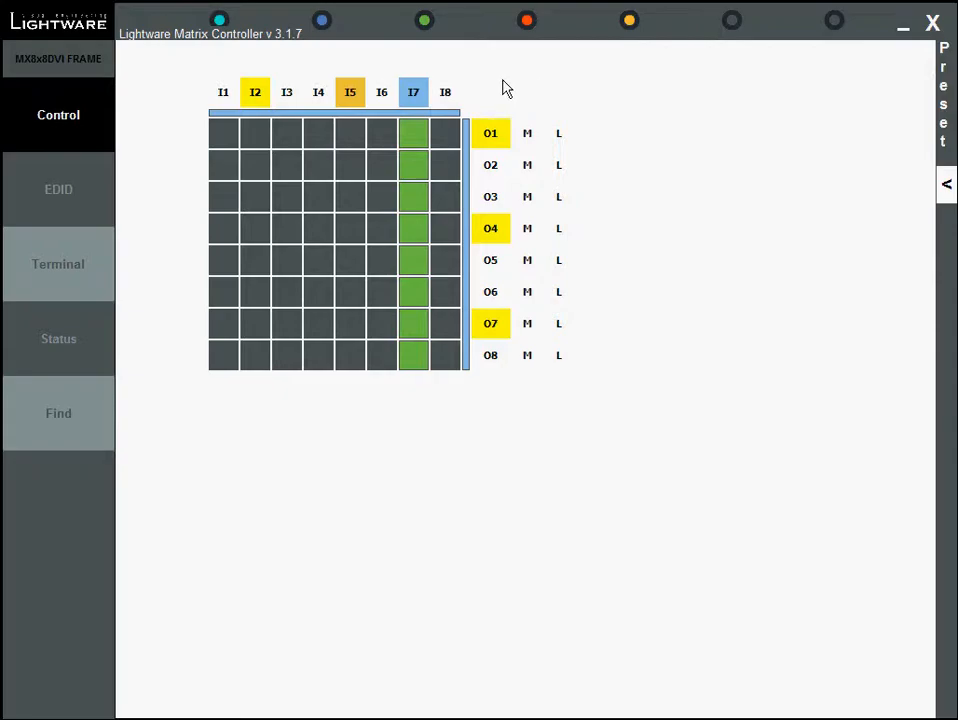
Rename input 7 to BD Player
{"action": "right_click", "coordinate": [421, 91]}
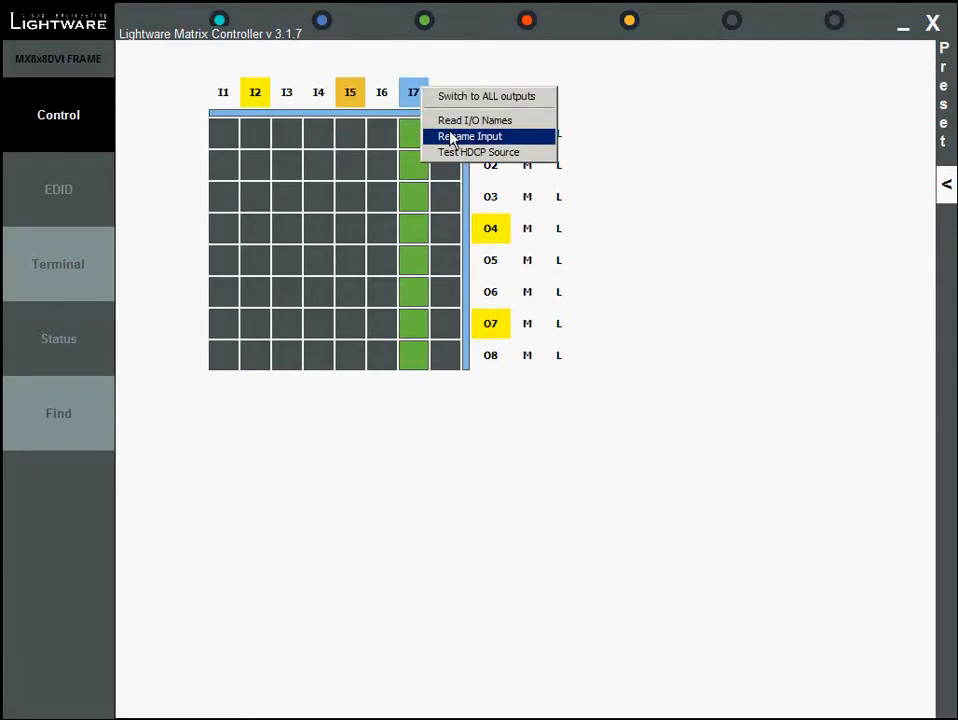
{"action": "left_click", "coordinate": [451, 136]}
{"action": "left_click_drag", "start_coordinate": [498, 472], "coordinate": [427, 476]}
{"action": "type", "text": "BD Player"}
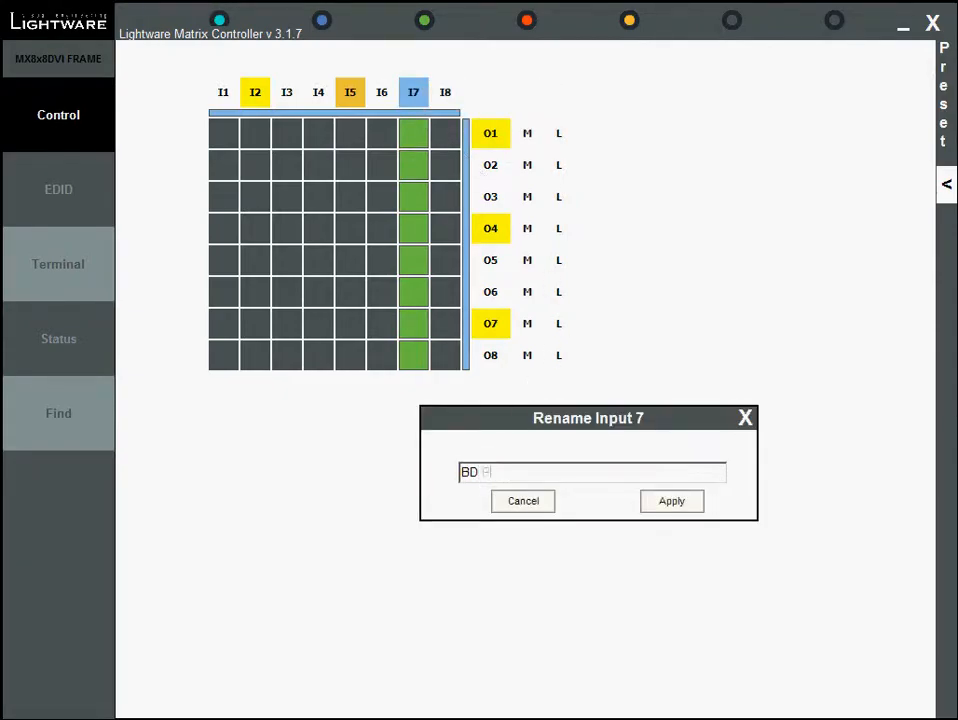
{"action": "left_click", "coordinate": [674, 505]}
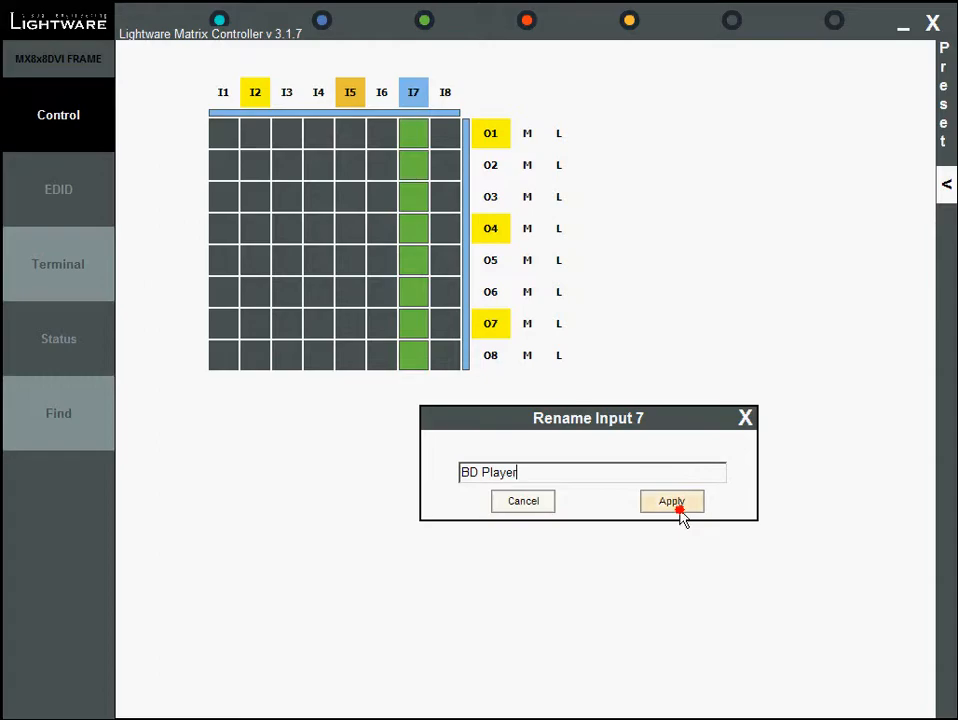
Run the HDCP source test on input 7 and close the test dialog
{"action": "mouse_move", "coordinate": [423, 100]}
{"action": "right_click", "coordinate": [416, 95]}
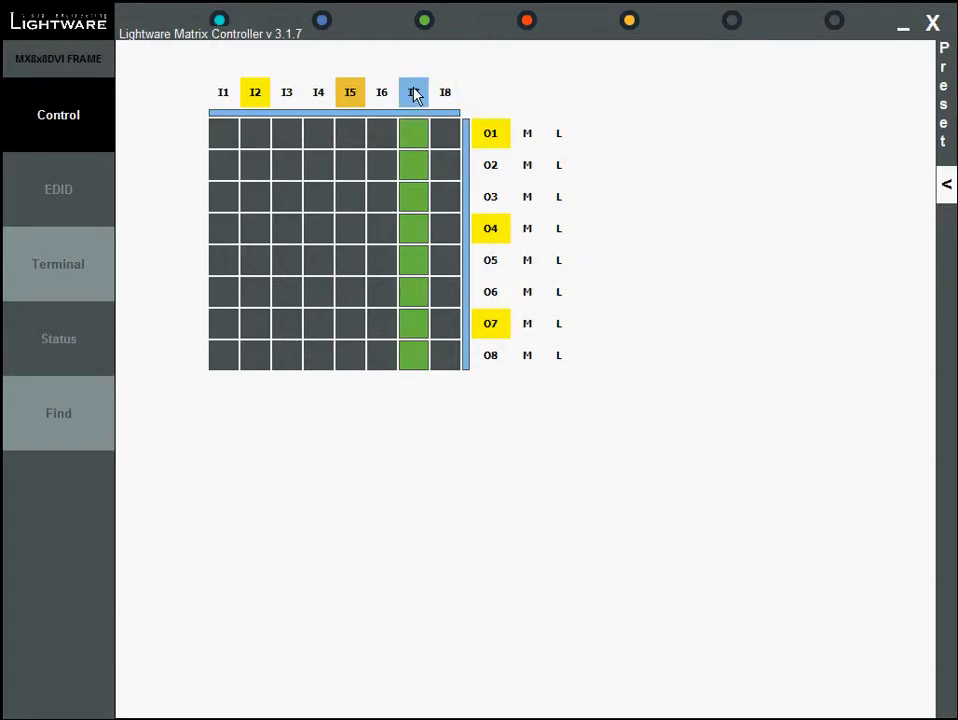
{"action": "left_click", "coordinate": [470, 153]}
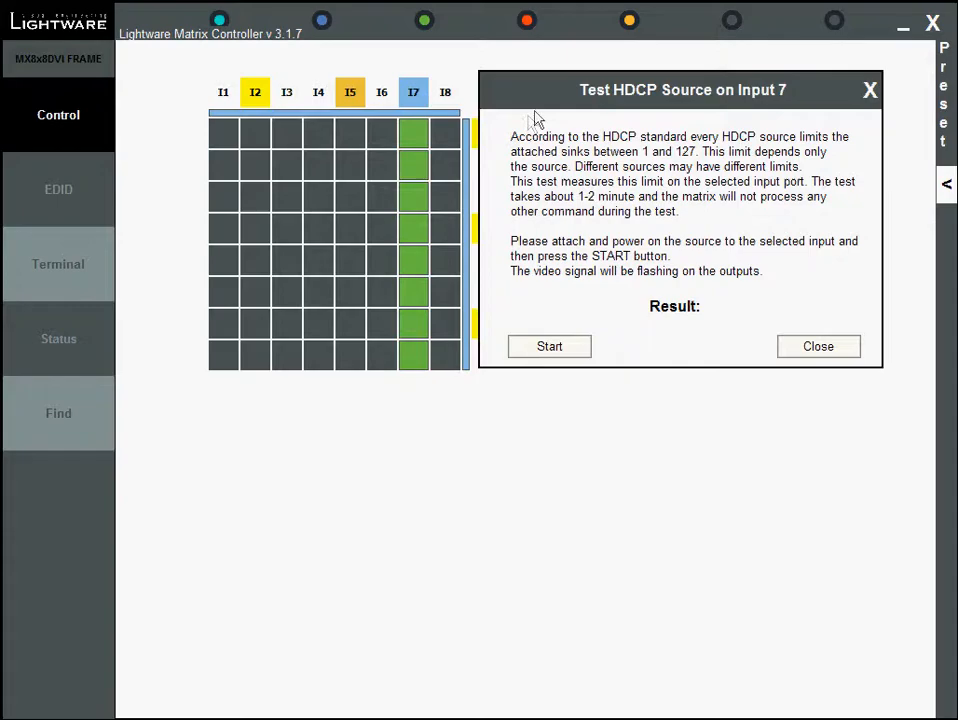
{"action": "left_click_drag", "start_coordinate": [556, 100], "coordinate": [553, 121]}
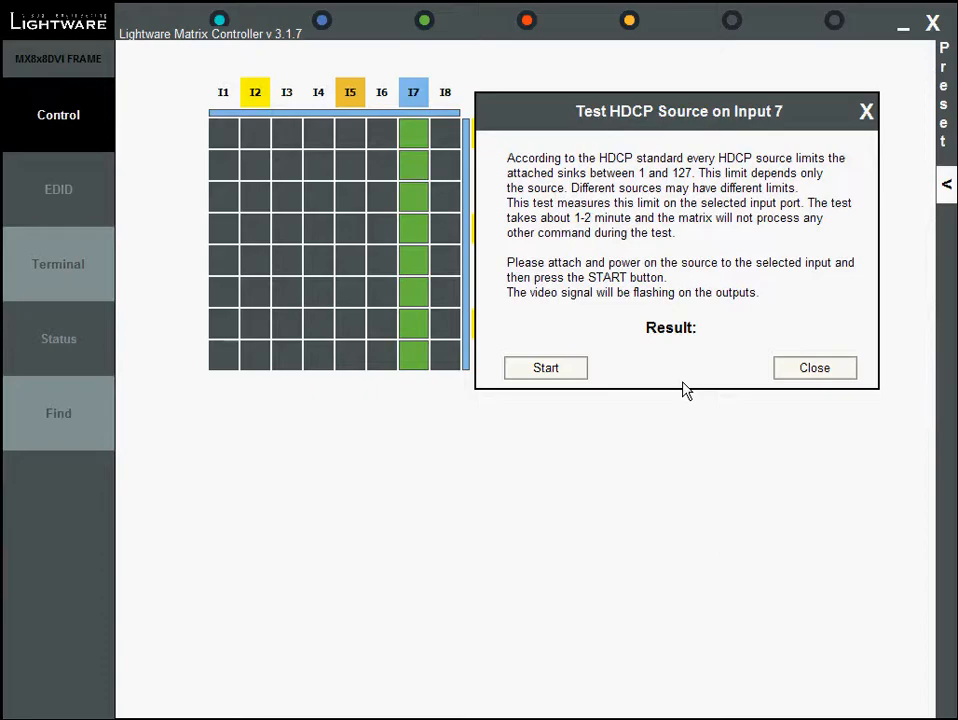
{"action": "left_click", "coordinate": [565, 370]}
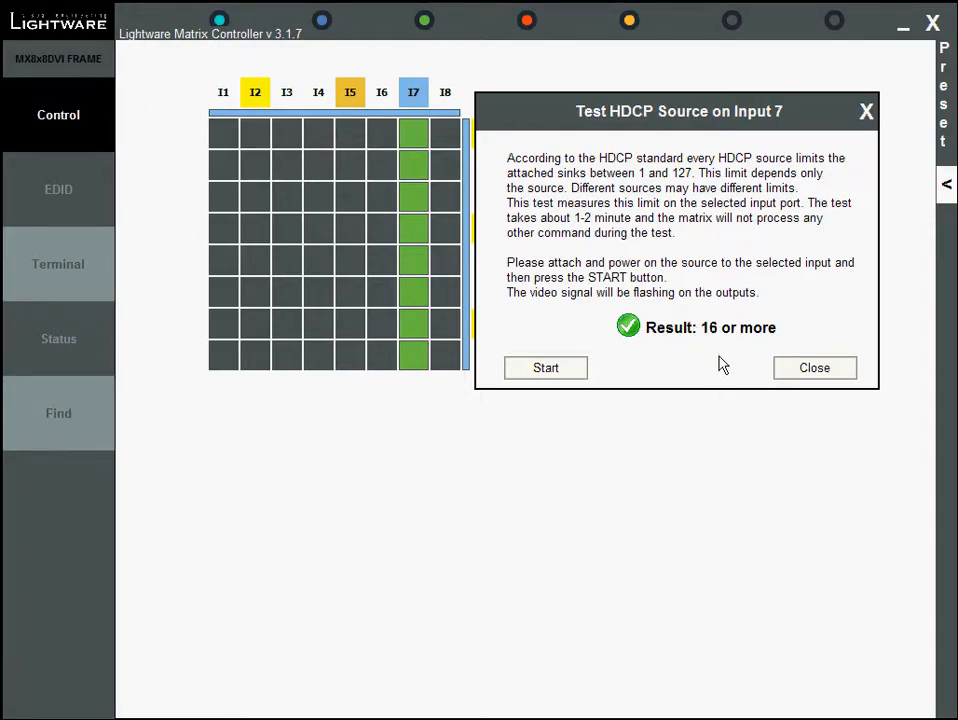
{"action": "left_click", "coordinate": [802, 369]}
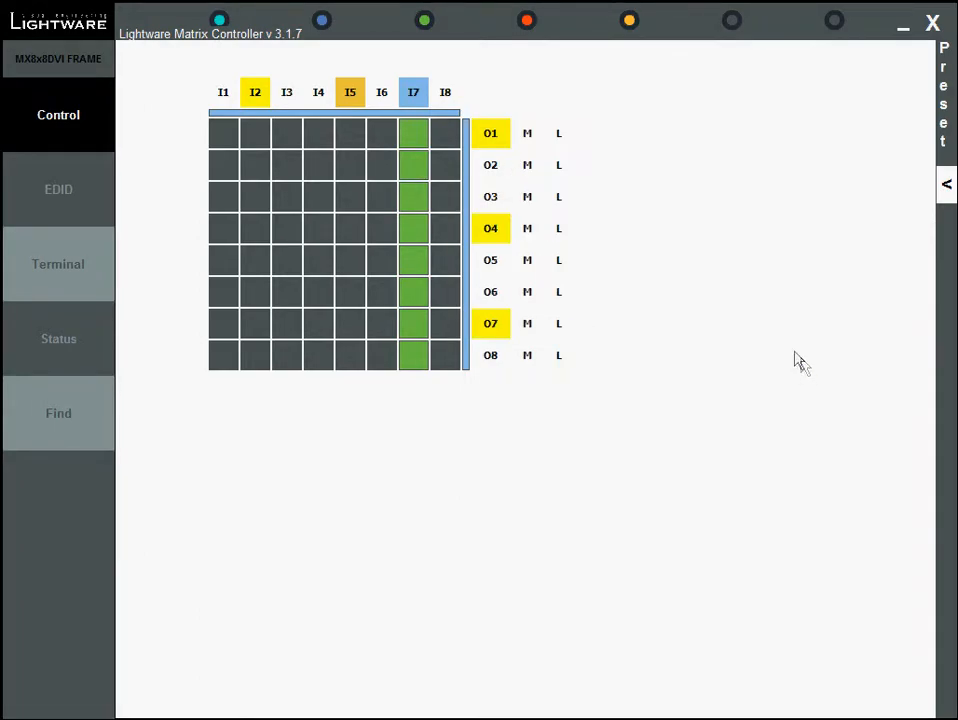
Rename output 1 to Plasma
{"action": "right_click", "coordinate": [499, 137]}
{"action": "left_click", "coordinate": [552, 157]}
{"action": "left_click_drag", "start_coordinate": [535, 475], "coordinate": [428, 479]}
{"action": "type", "text": "Plasma 1"}
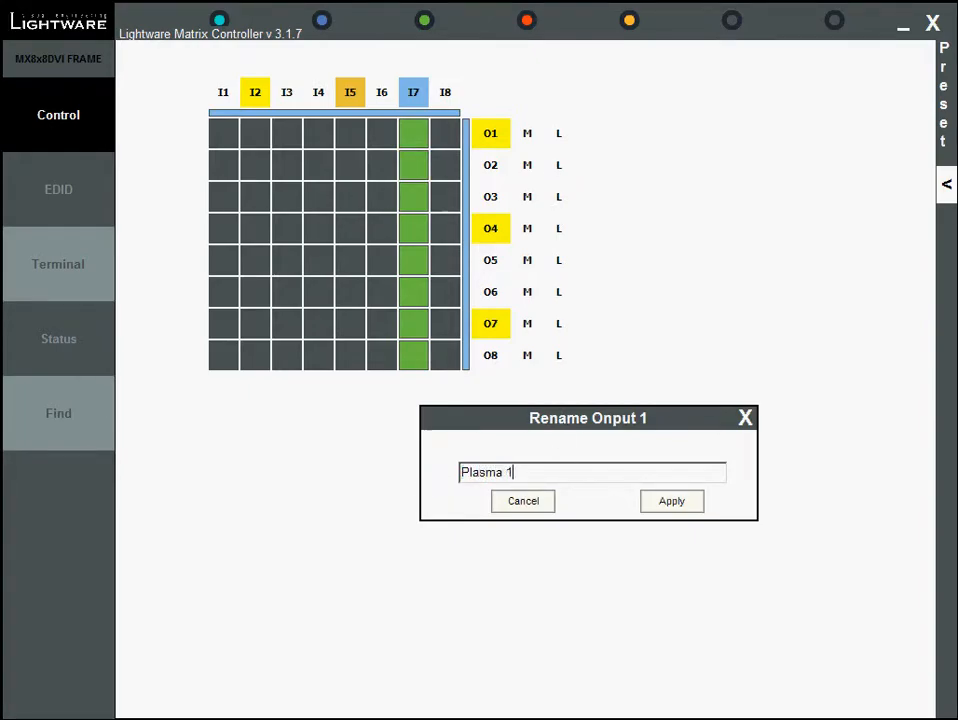
{"action": "left_click", "coordinate": [679, 505]}
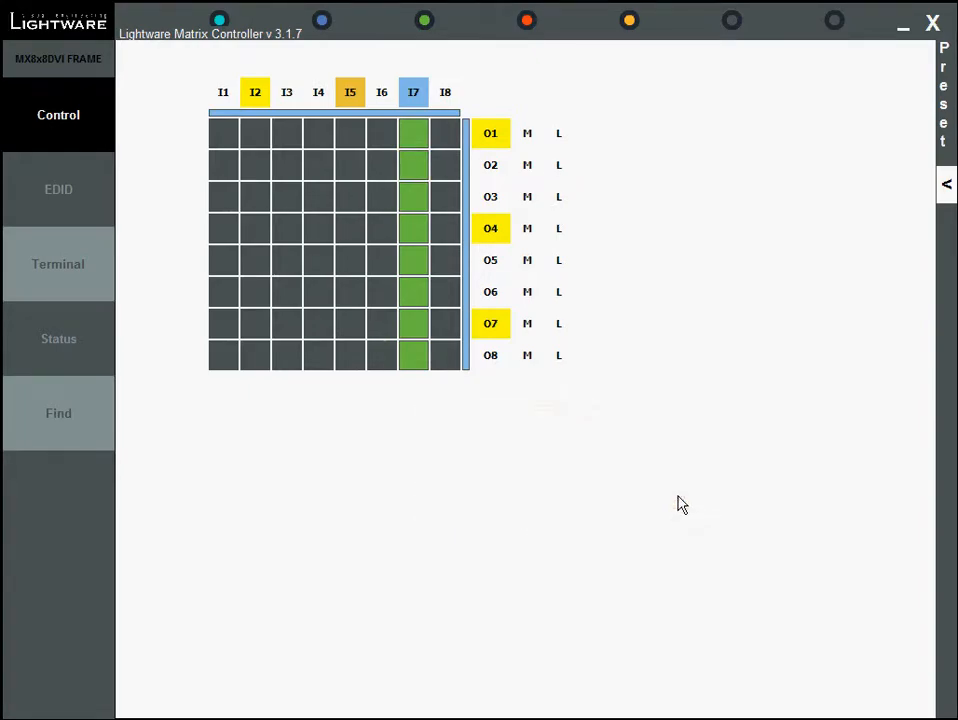
Save the current routing as Preset 3
{"action": "mouse_move", "coordinate": [498, 132]}
{"action": "left_click", "coordinate": [946, 184]}
{"action": "left_click", "coordinate": [858, 146]}
{"action": "left_click", "coordinate": [892, 86]}
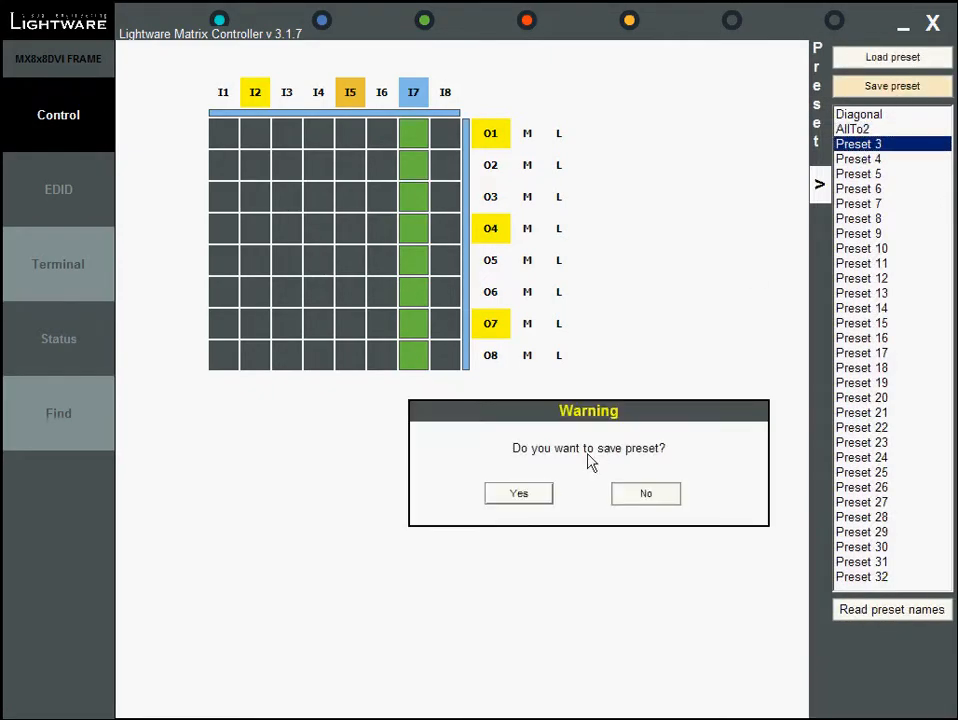
{"action": "left_click", "coordinate": [520, 494]}
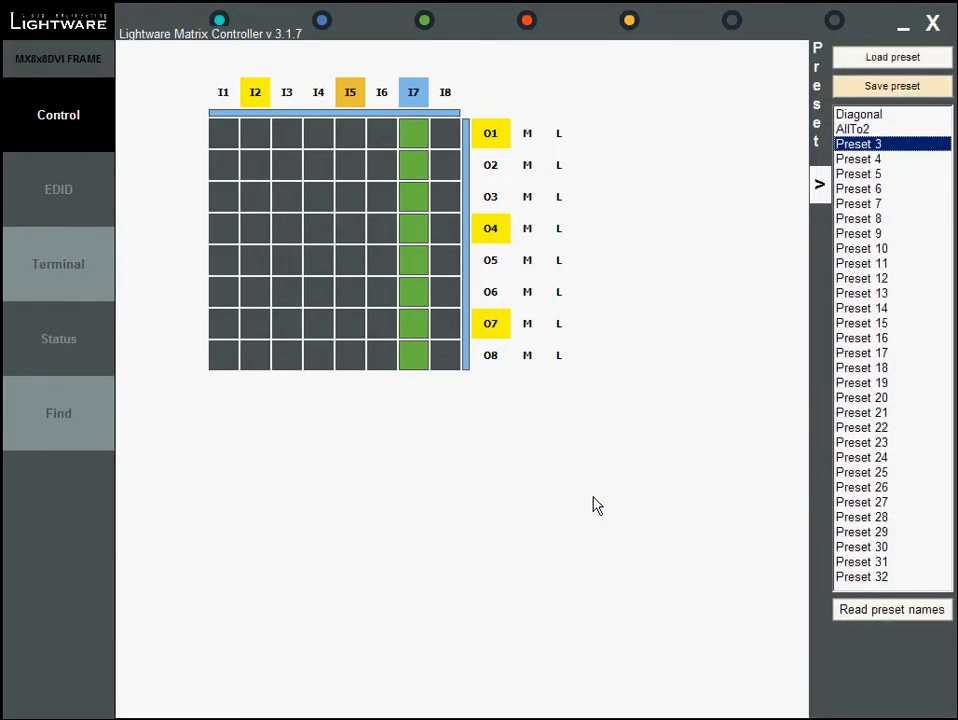
Rename Preset 3 as AllTo7
{"action": "right_click", "coordinate": [877, 146]}
{"action": "left_click", "coordinate": [914, 211]}
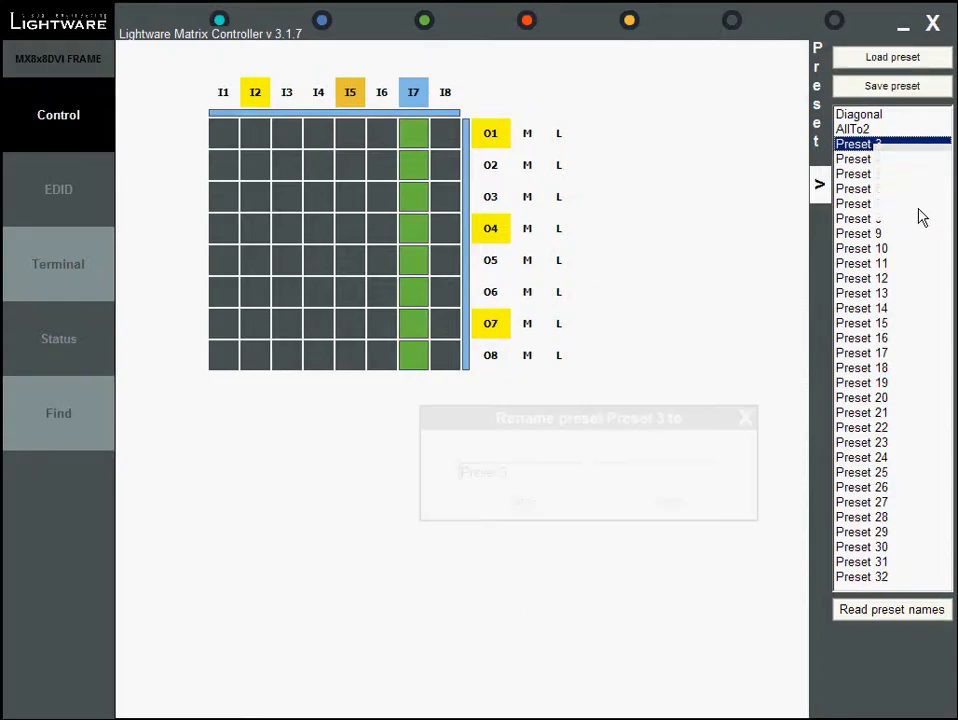
{"action": "type", "text": "AllTo7"}
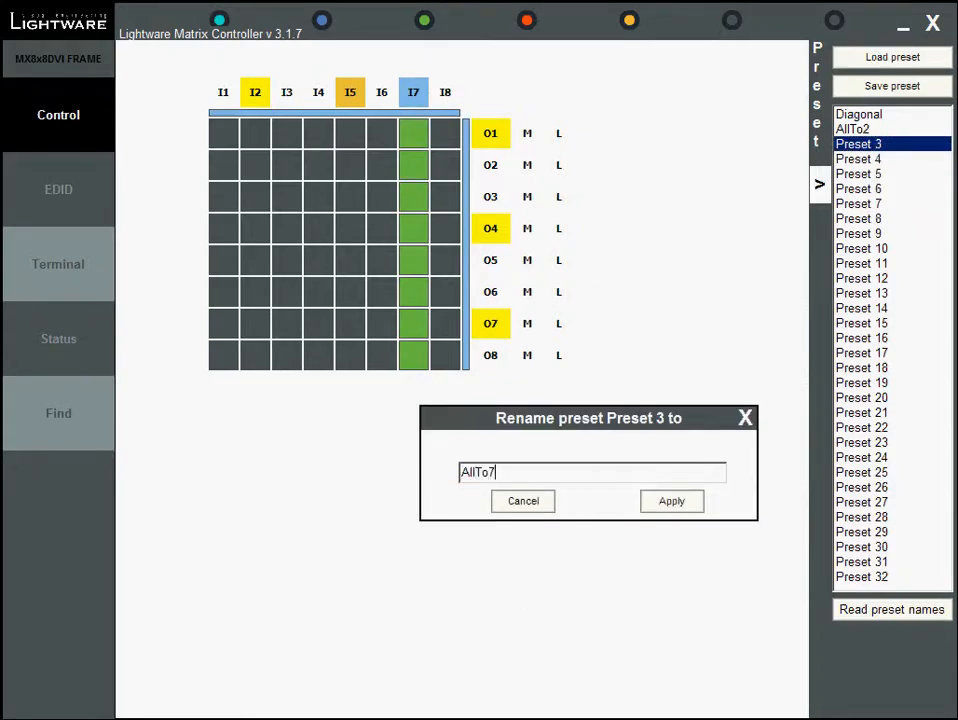
{"action": "left_click", "coordinate": [652, 504]}
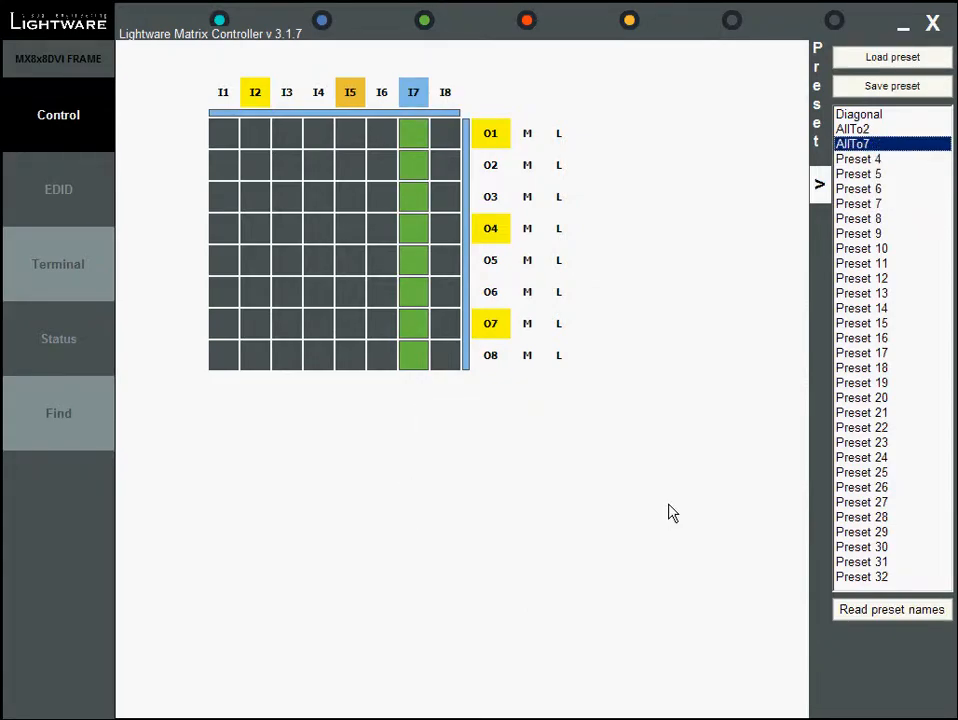
Load the Diagonal preset onto the crosspoint matrix
{"action": "left_click", "coordinate": [858, 115]}
{"action": "left_click", "coordinate": [909, 60]}
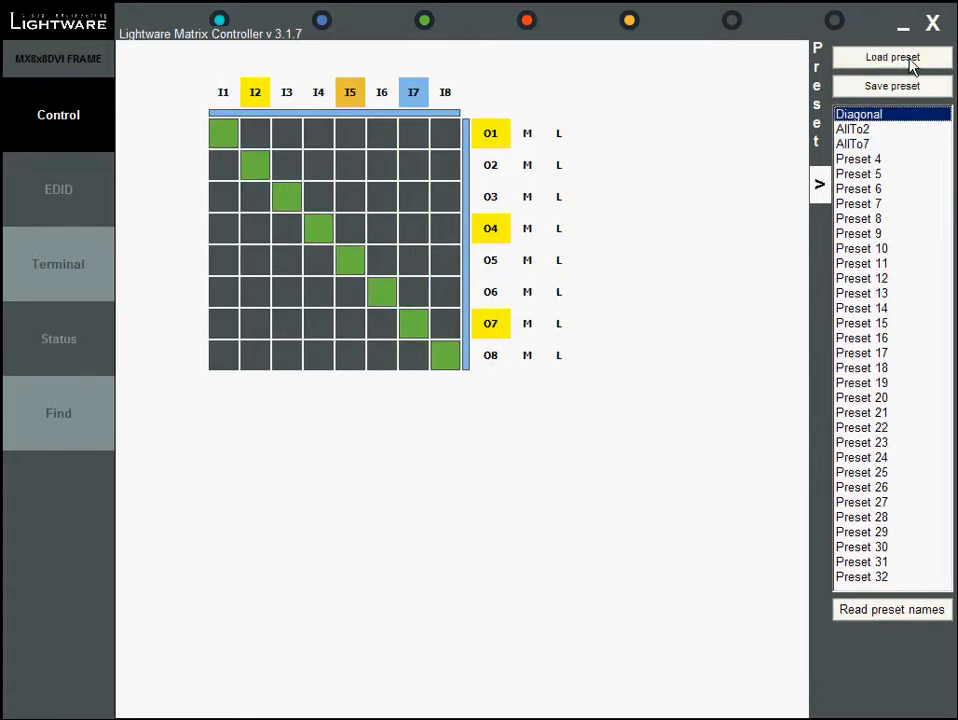
Collapse the preset panel
{"action": "left_click", "coordinate": [850, 144]}
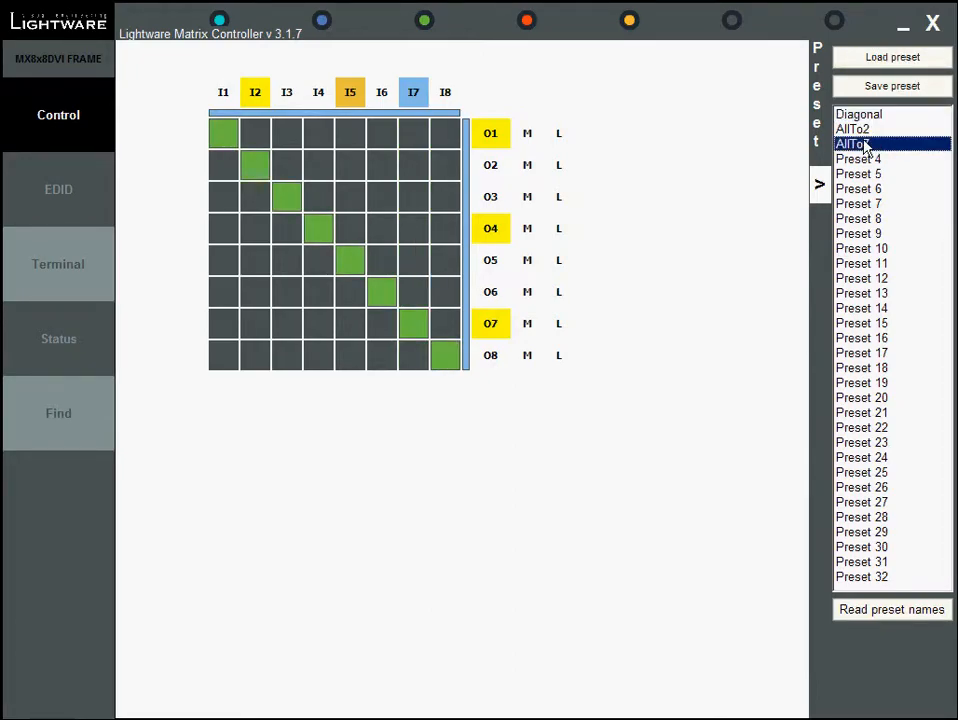
{"action": "right_click", "coordinate": [862, 143]}
{"action": "left_click", "coordinate": [900, 181]}
{"action": "left_click", "coordinate": [819, 186]}
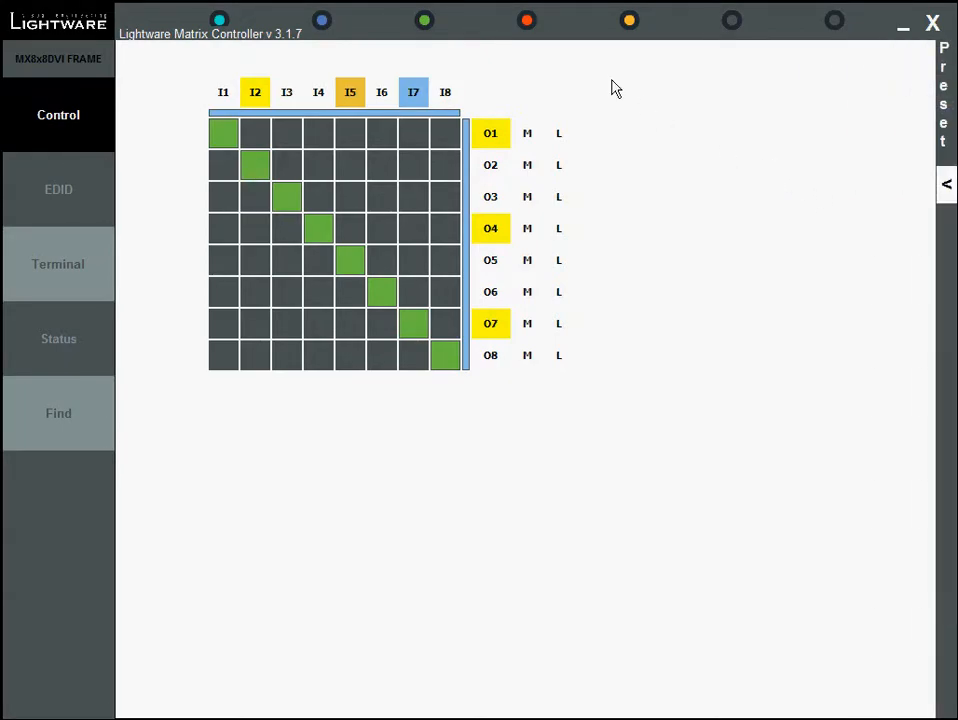
Open the HDMI parameters of input 7 and try setting input equalization to +3 dB before returning it to Auto
{"action": "mouse_move", "coordinate": [418, 97]}
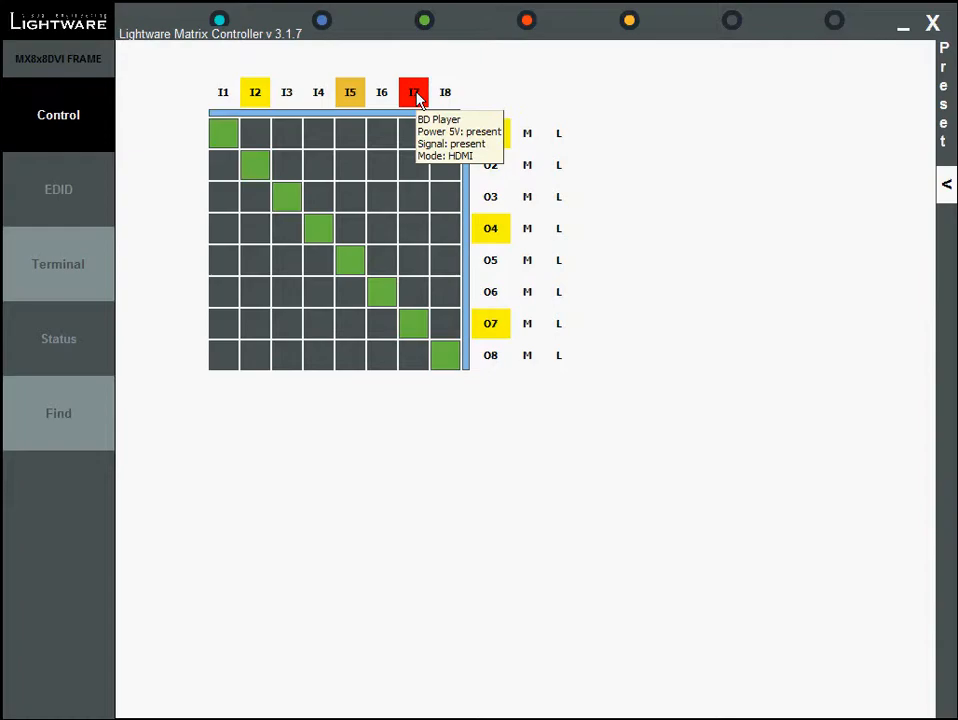
{"action": "right_click", "coordinate": [418, 97]}
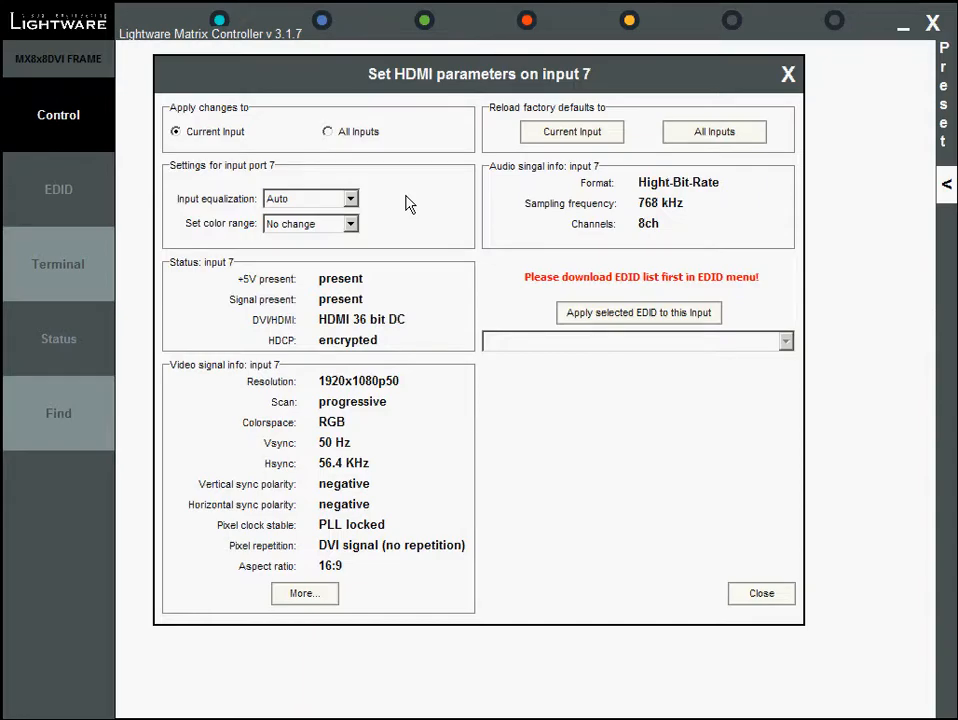
{"action": "left_click", "coordinate": [351, 200]}
{"action": "left_click", "coordinate": [351, 231]}
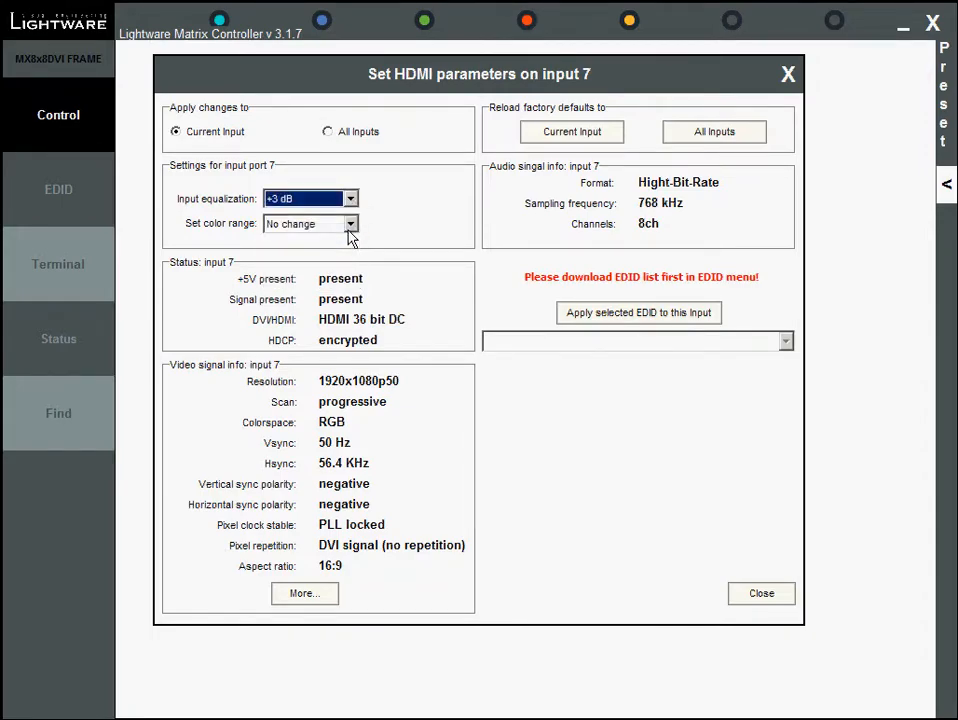
{"action": "left_click", "coordinate": [351, 199]}
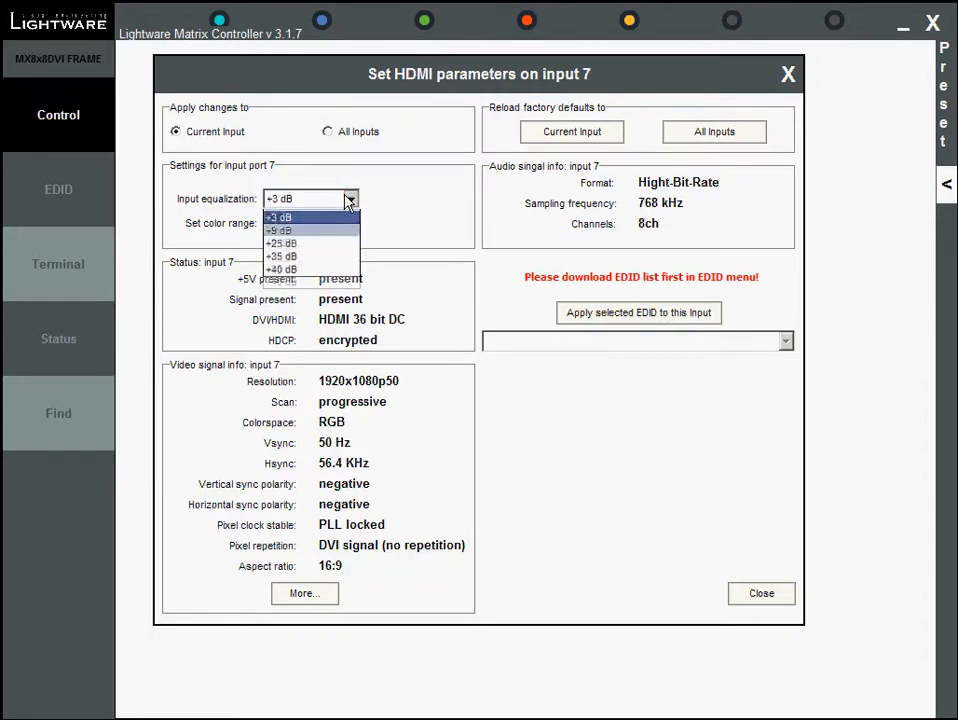
{"action": "left_click", "coordinate": [334, 217]}
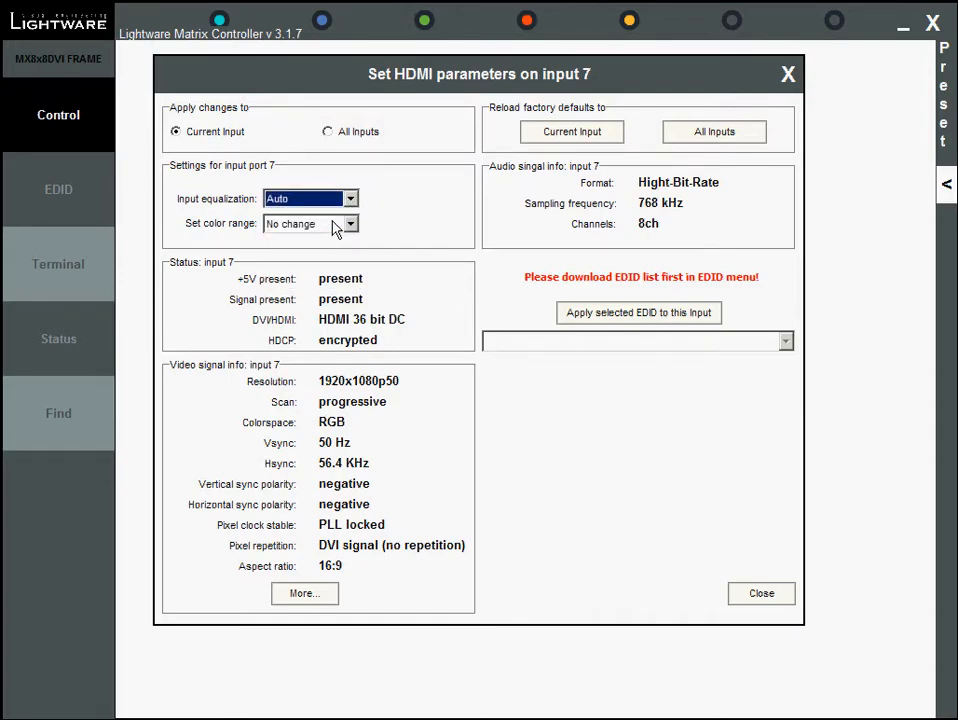
Try setting input 7's color range to Compress before returning it to No change
{"action": "left_click", "coordinate": [350, 224]}
{"action": "left_click", "coordinate": [356, 252]}
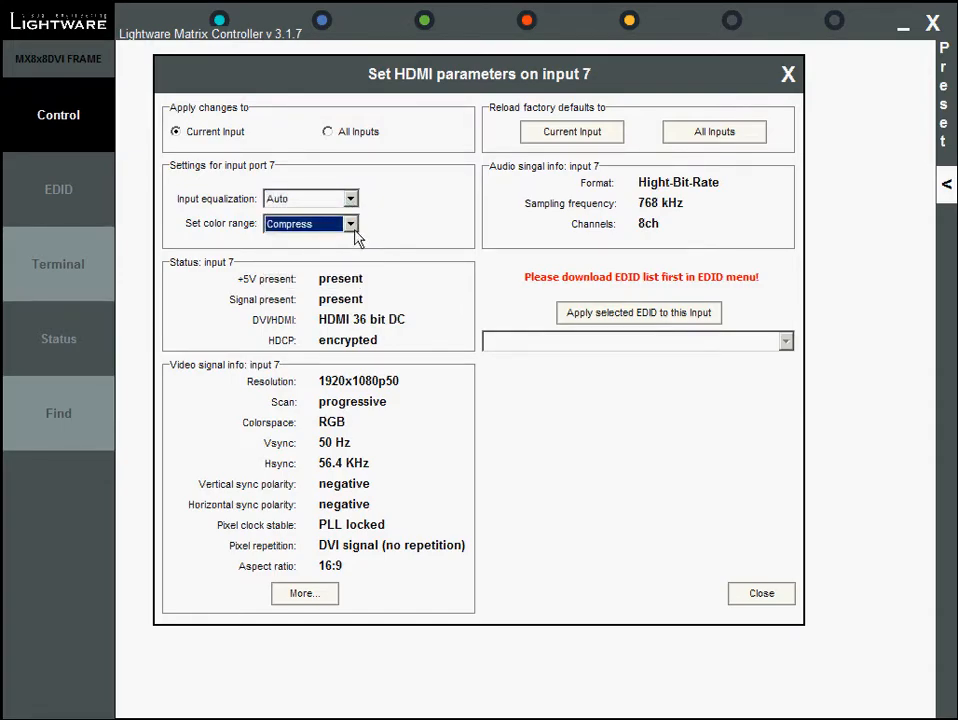
{"action": "left_click", "coordinate": [351, 224]}
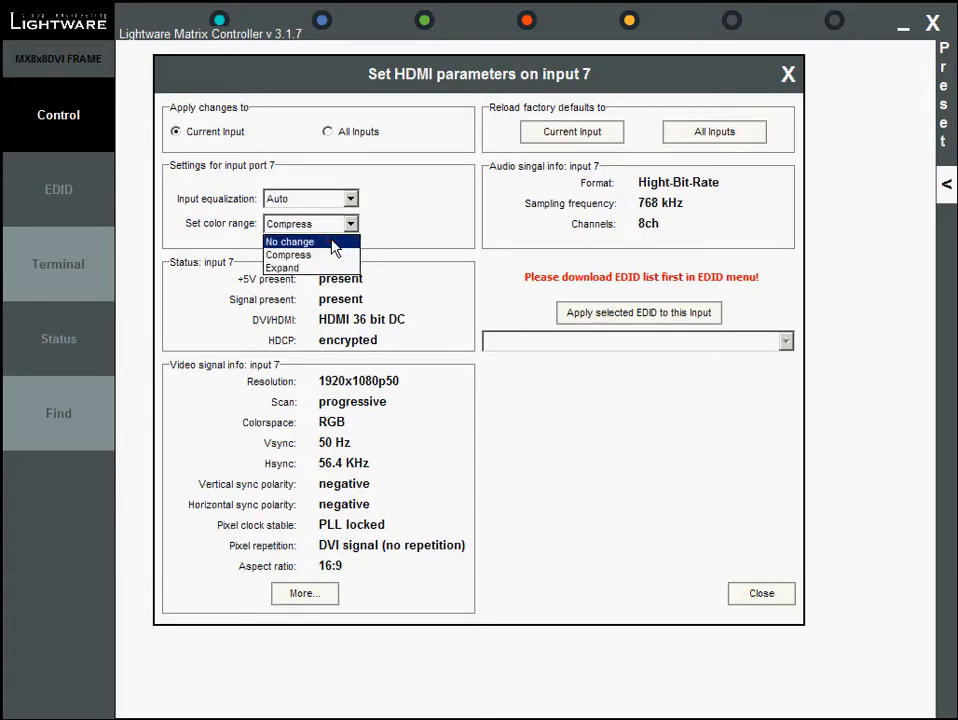
{"action": "left_click", "coordinate": [336, 245]}
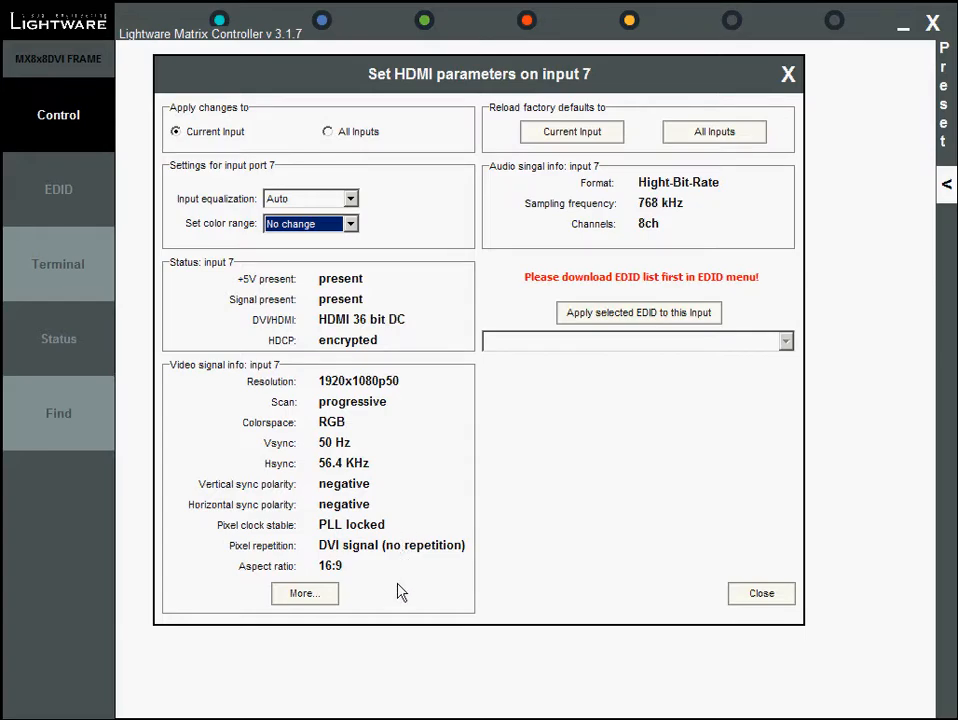
View the timing parameters of input 7, then close both dialogs
{"action": "left_click", "coordinate": [306, 596]}
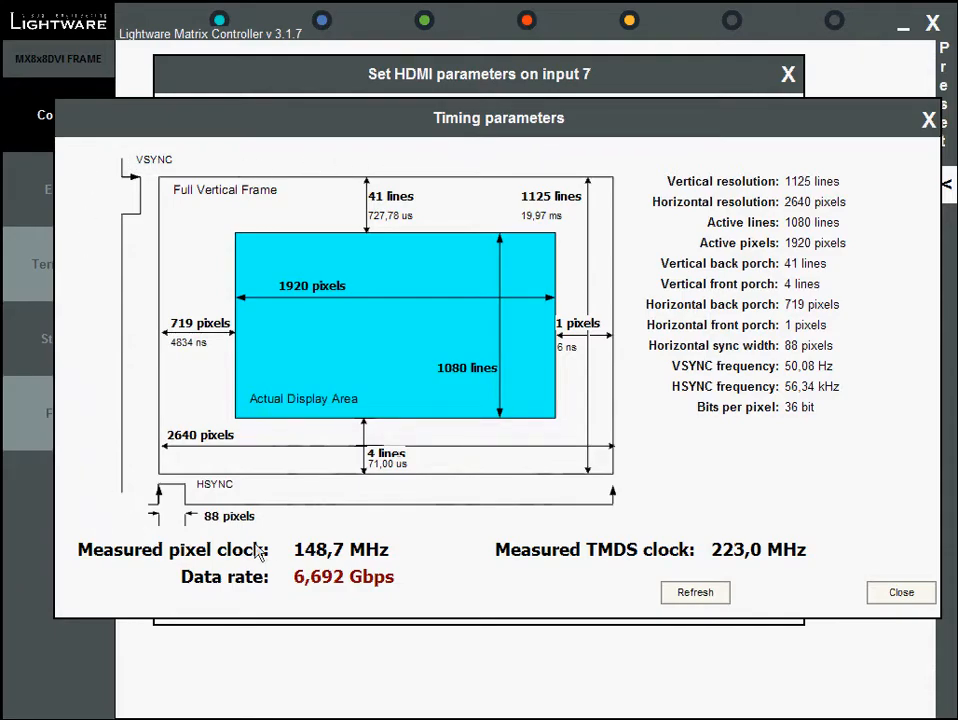
{"action": "left_click", "coordinate": [900, 593]}
{"action": "left_click", "coordinate": [759, 592]}
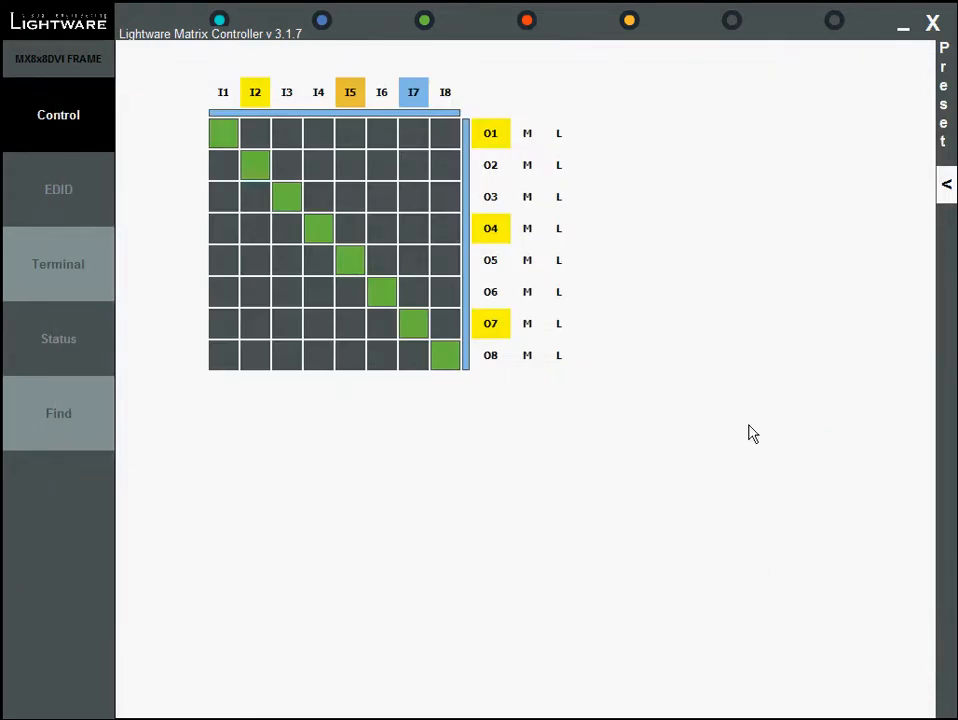
Open output 1's HDMI parameters, review the Mode, Colorspace and Color range options, and close the dialog
{"action": "left_click", "coordinate": [500, 137]}
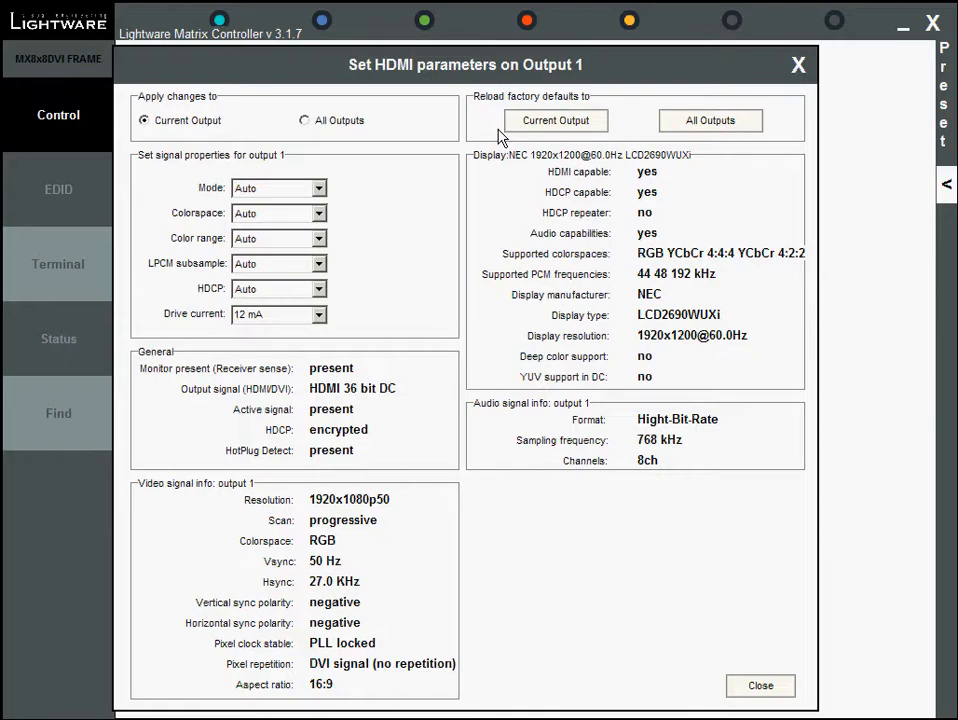
{"action": "left_click", "coordinate": [320, 192]}
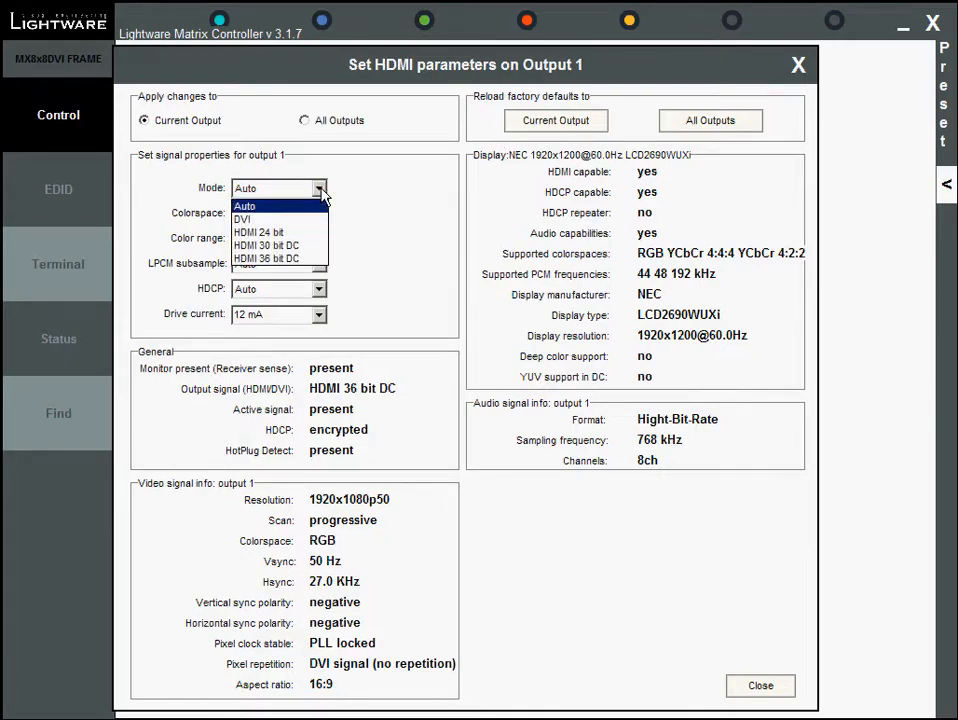
{"action": "left_click", "coordinate": [387, 282]}
{"action": "left_click", "coordinate": [319, 214]}
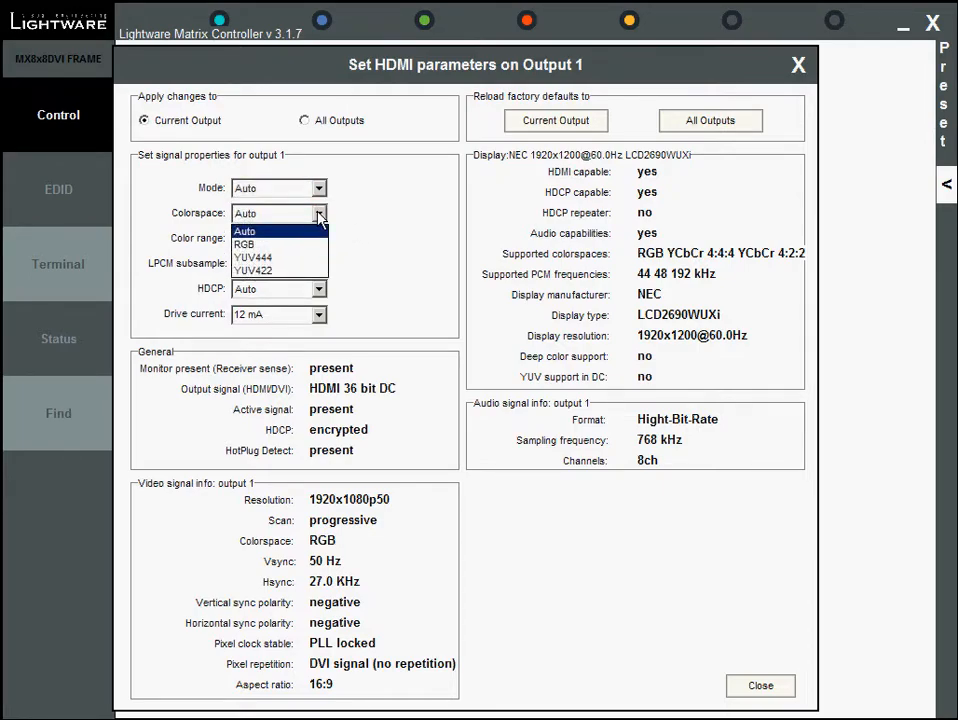
{"action": "left_click", "coordinate": [434, 246]}
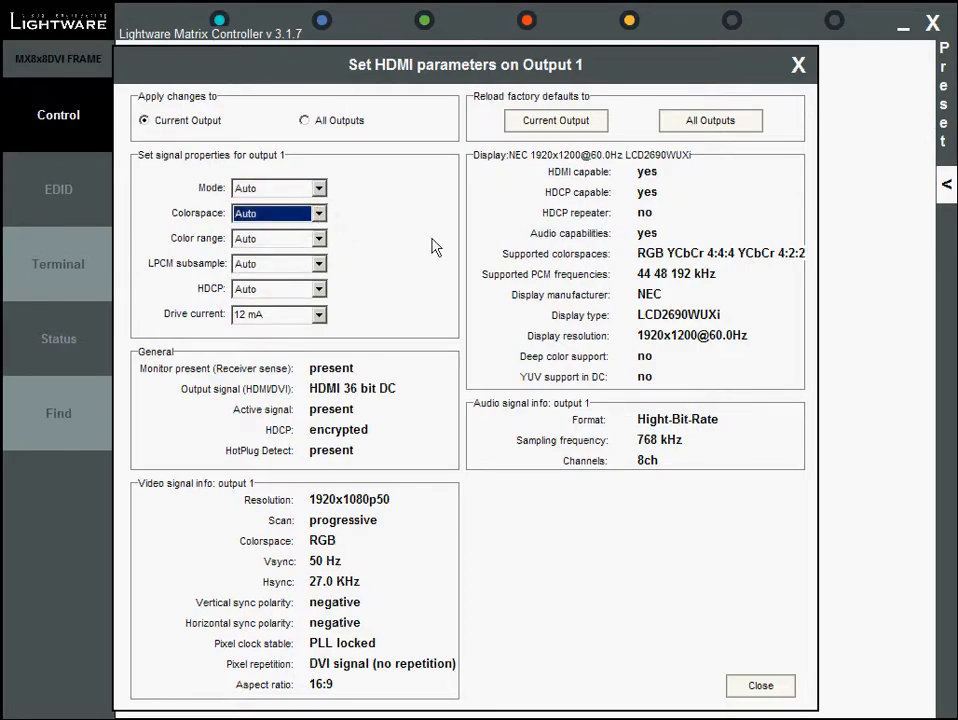
{"action": "left_click", "coordinate": [320, 240]}
{"action": "left_click", "coordinate": [361, 246]}
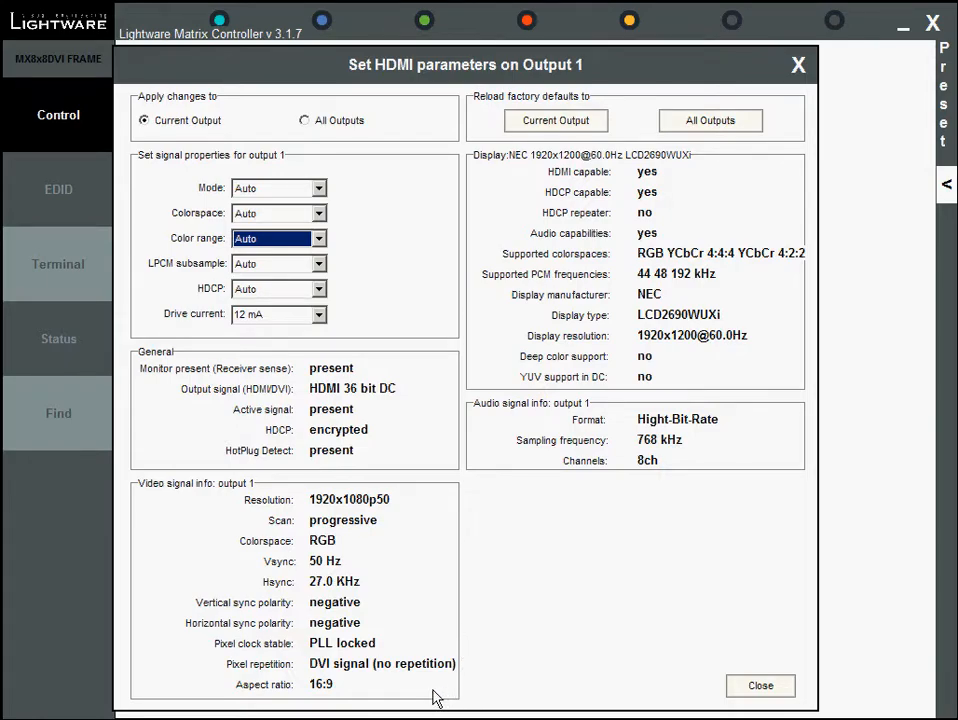
{"action": "left_click", "coordinate": [738, 689]}
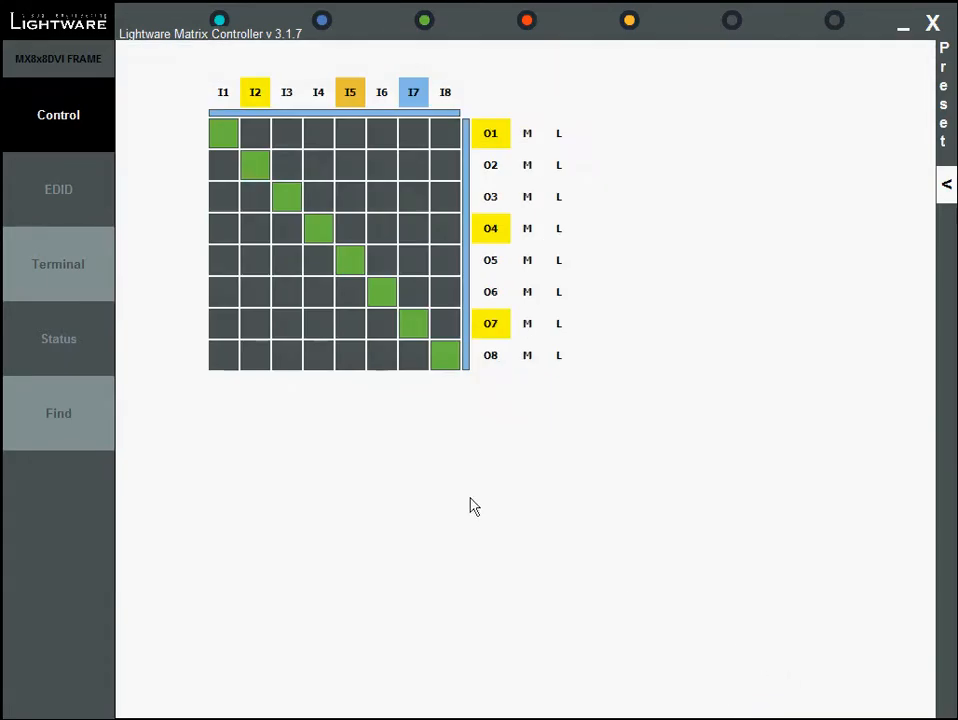
Open the EDID manager and browse the factory, user memory, last attached monitor and emulated EDID lists
{"action": "left_click", "coordinate": [65, 190]}
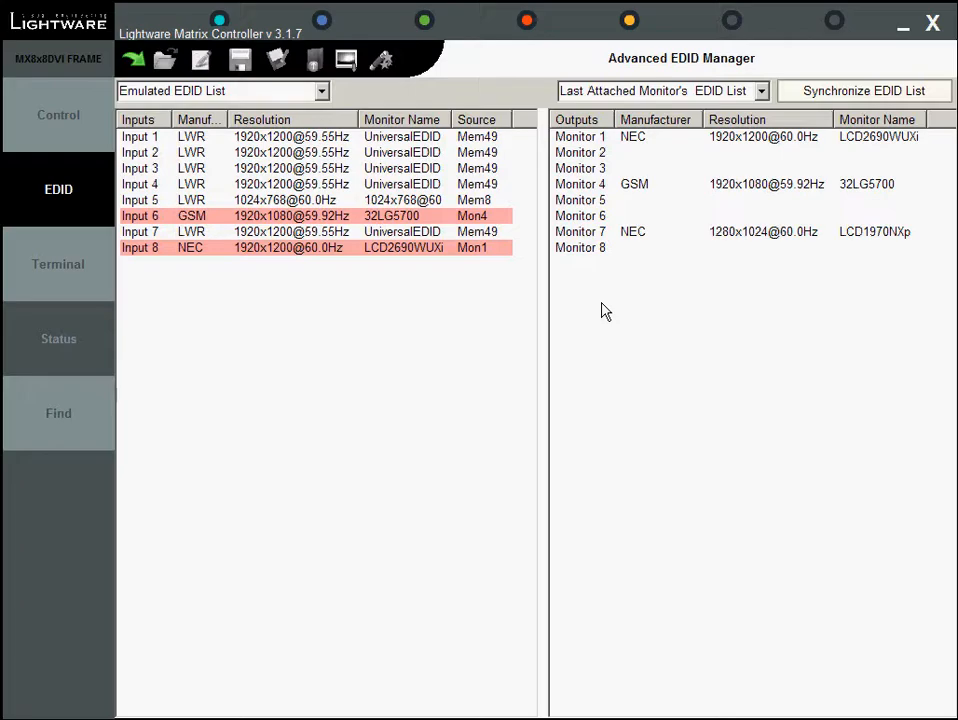
{"action": "left_click", "coordinate": [322, 92]}
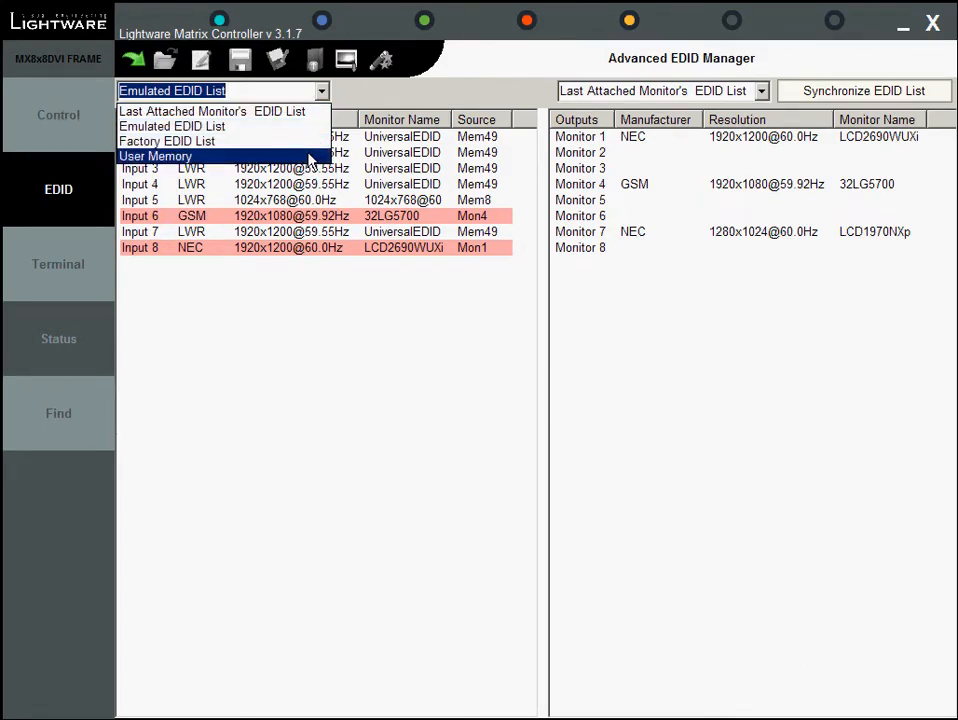
{"action": "left_click", "coordinate": [305, 143]}
{"action": "left_click_drag", "start_coordinate": [530, 230], "coordinate": [522, 185]}
{"action": "left_click", "coordinate": [321, 91]}
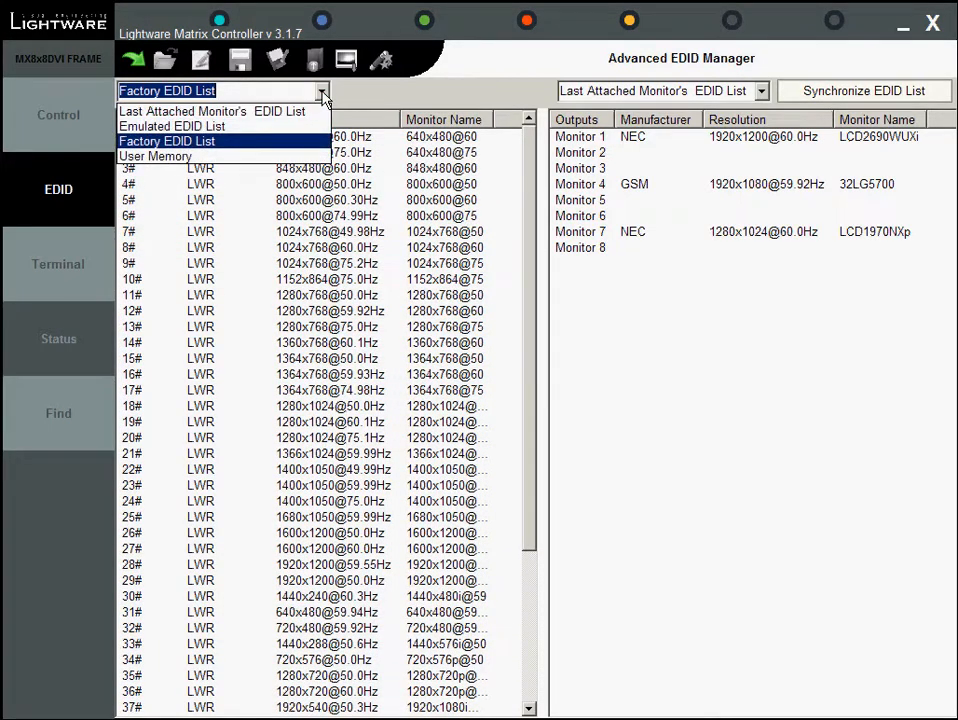
{"action": "left_click", "coordinate": [300, 156]}
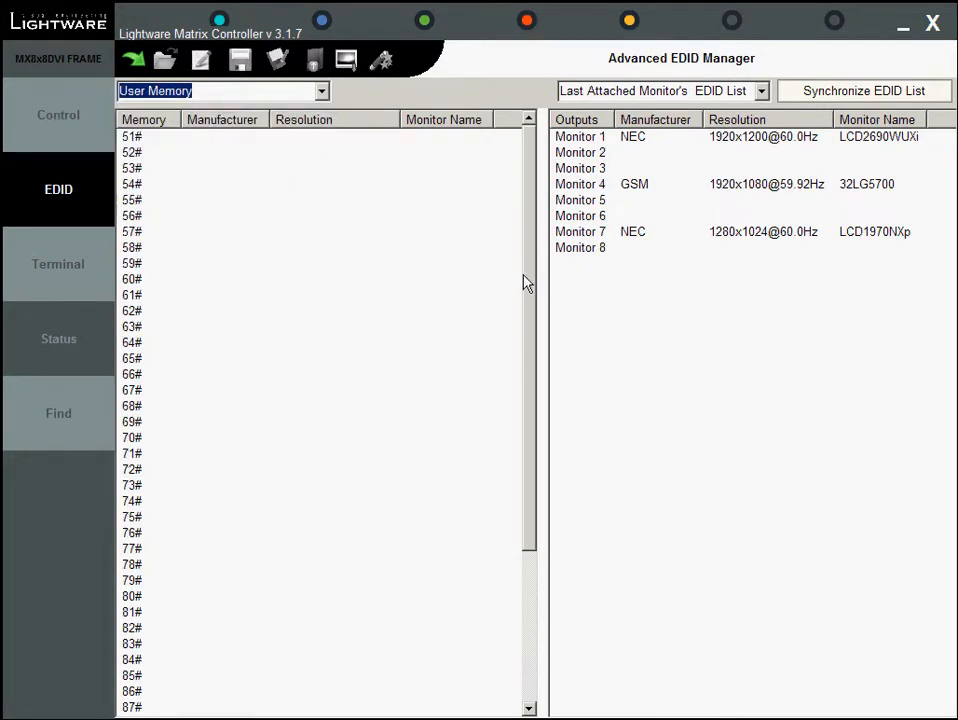
{"action": "mouse_move", "coordinate": [530, 272]}
{"action": "left_mouse_down"}
{"action": "mouse_move", "coordinate": [532, 445]}
{"action": "mouse_move", "coordinate": [520, 265]}
{"action": "left_mouse_up"}
{"action": "left_click", "coordinate": [321, 91]}
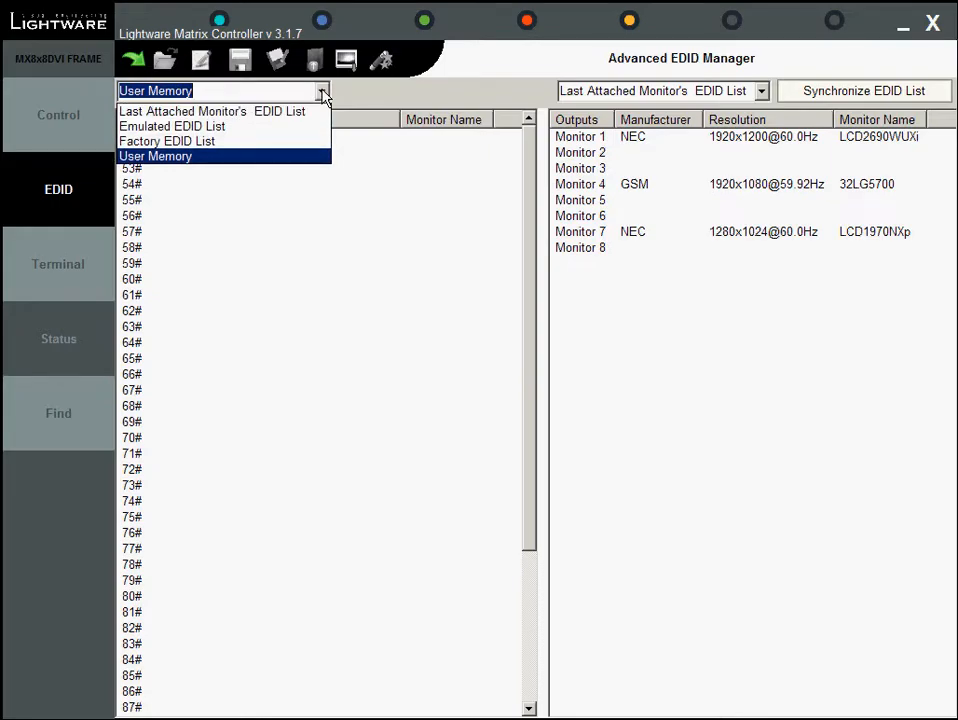
{"action": "left_click", "coordinate": [316, 112]}
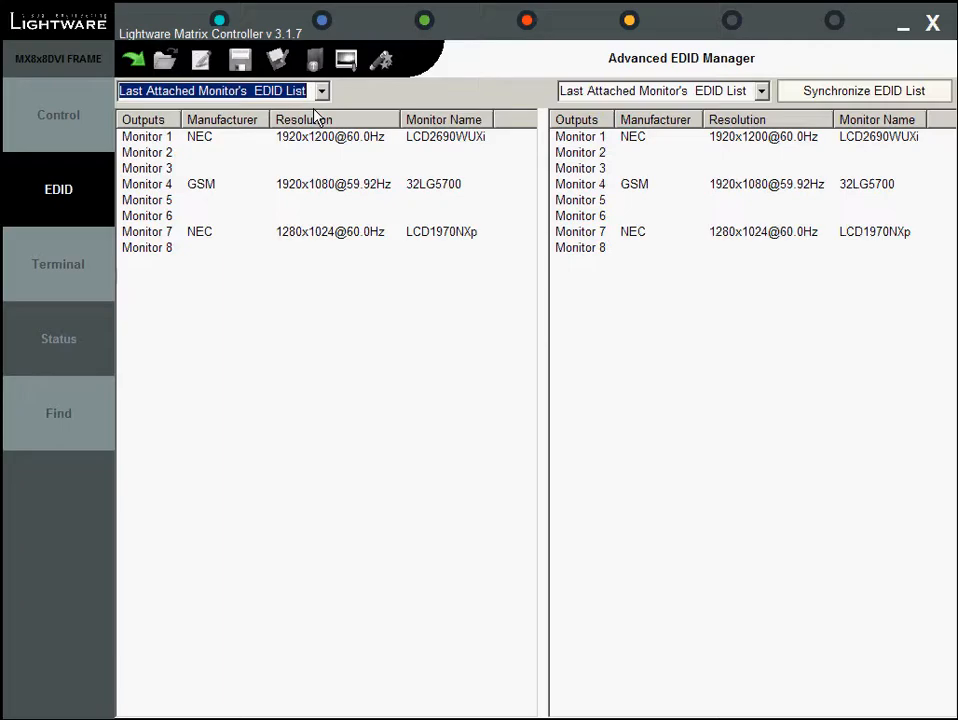
{"action": "left_click", "coordinate": [322, 91]}
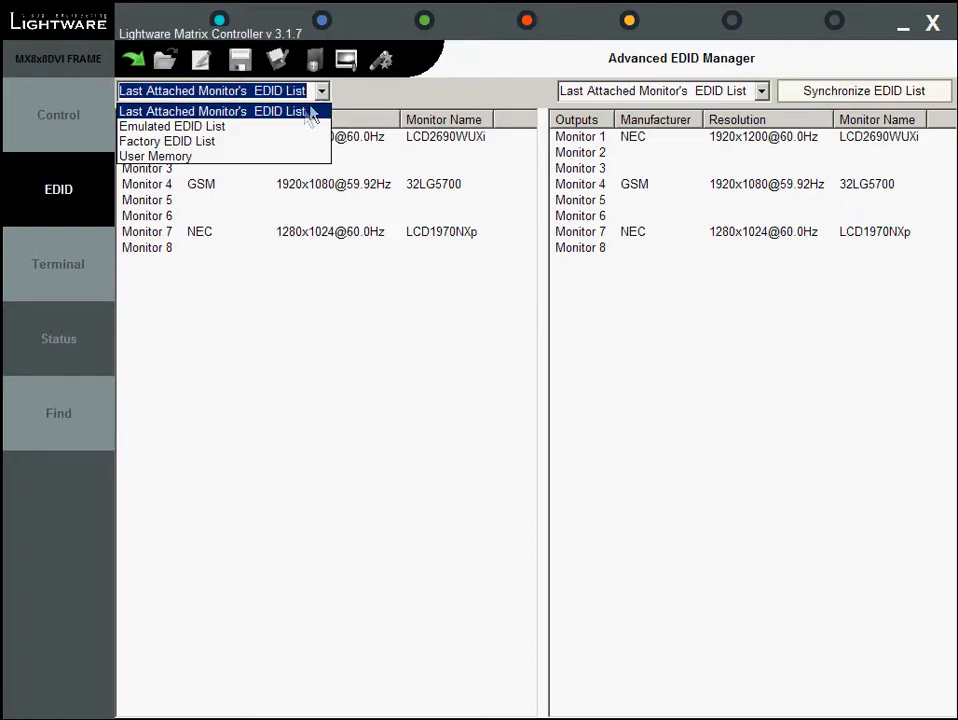
{"action": "left_click", "coordinate": [299, 128]}
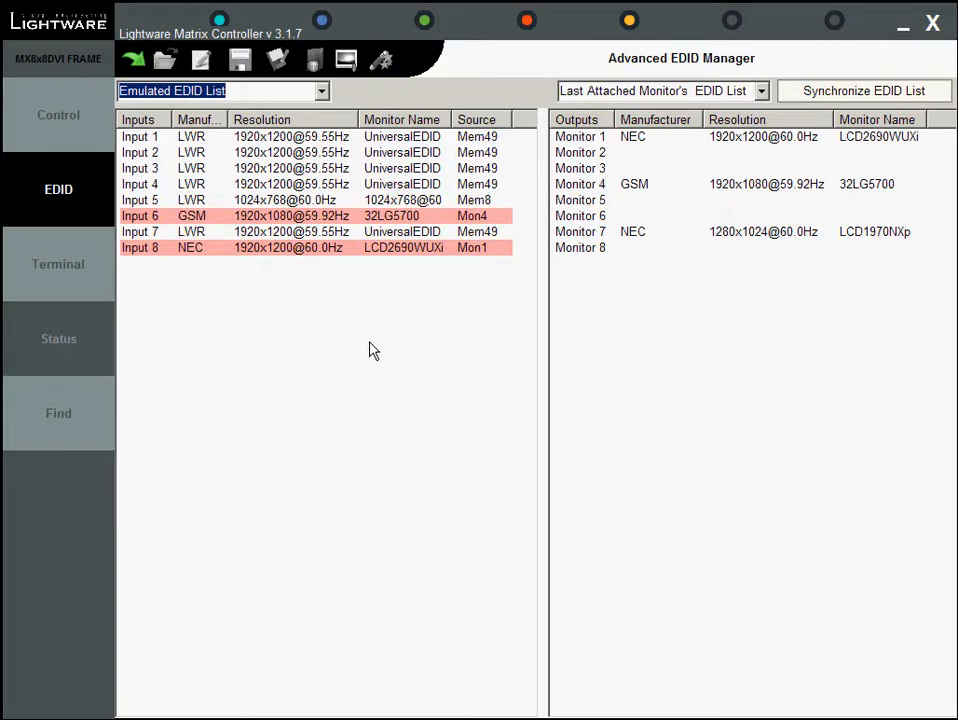
{"action": "left_click", "coordinate": [761, 91]}
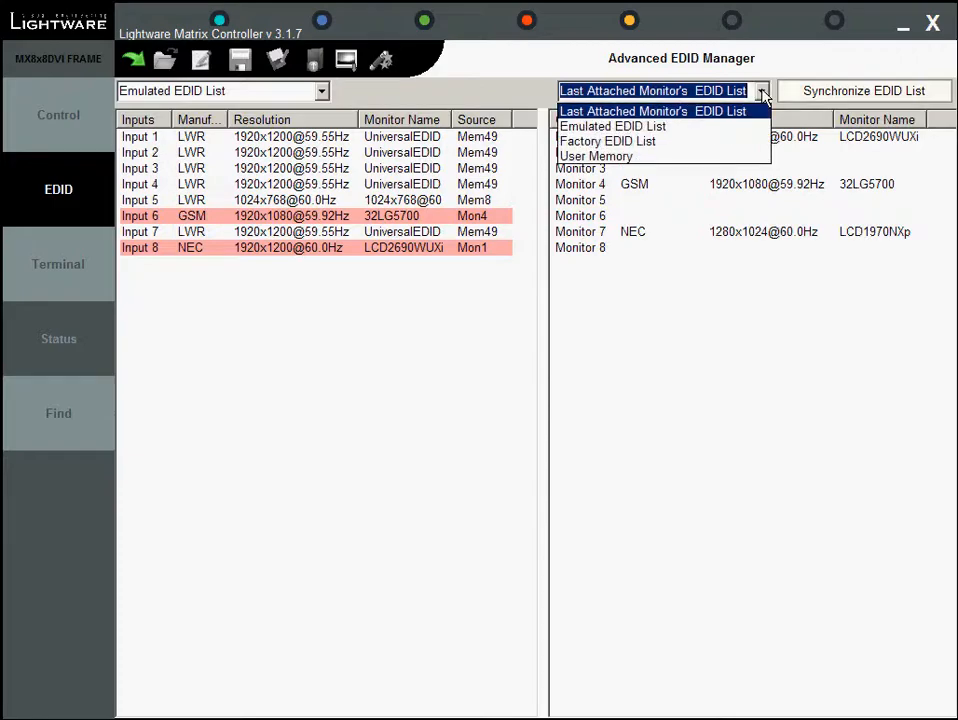
{"action": "left_click", "coordinate": [728, 142]}
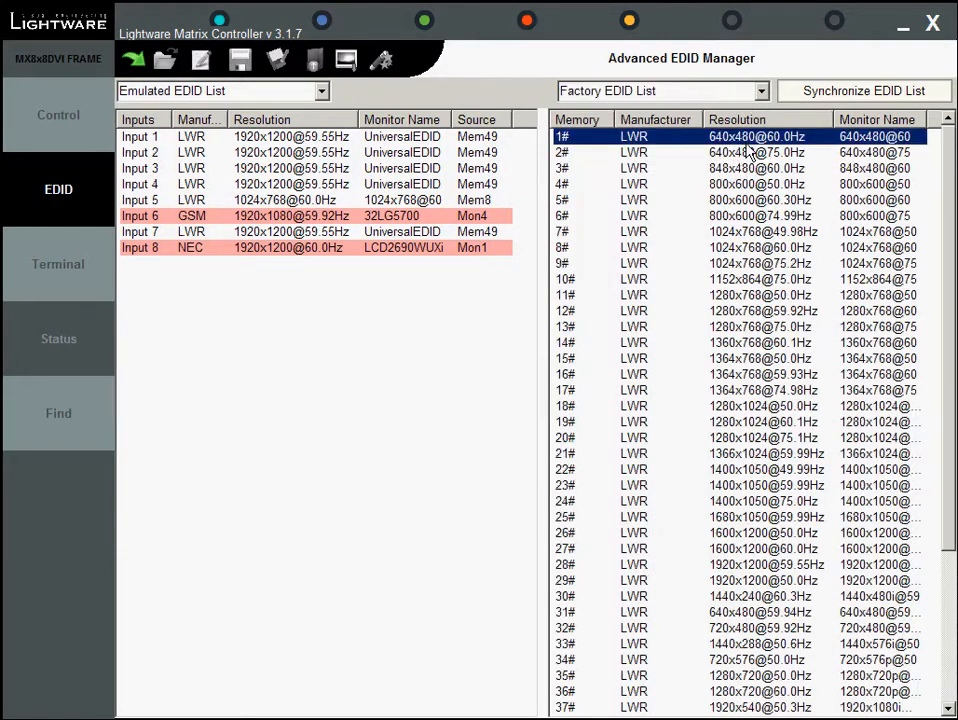
{"action": "left_click", "coordinate": [397, 139]}
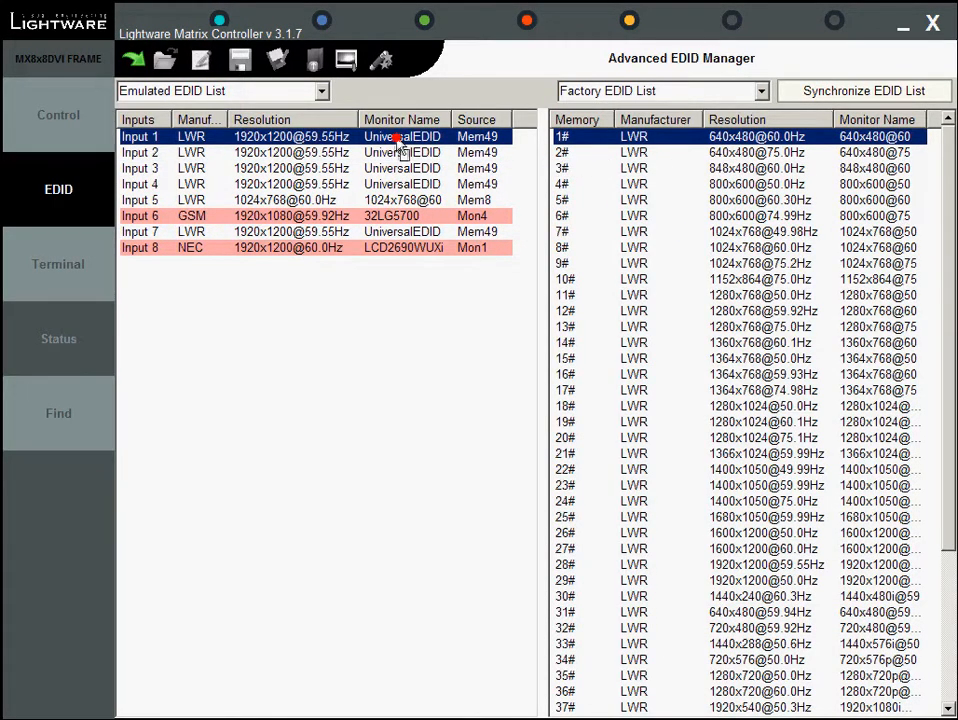
{"action": "double_click", "coordinate": [390, 145]}
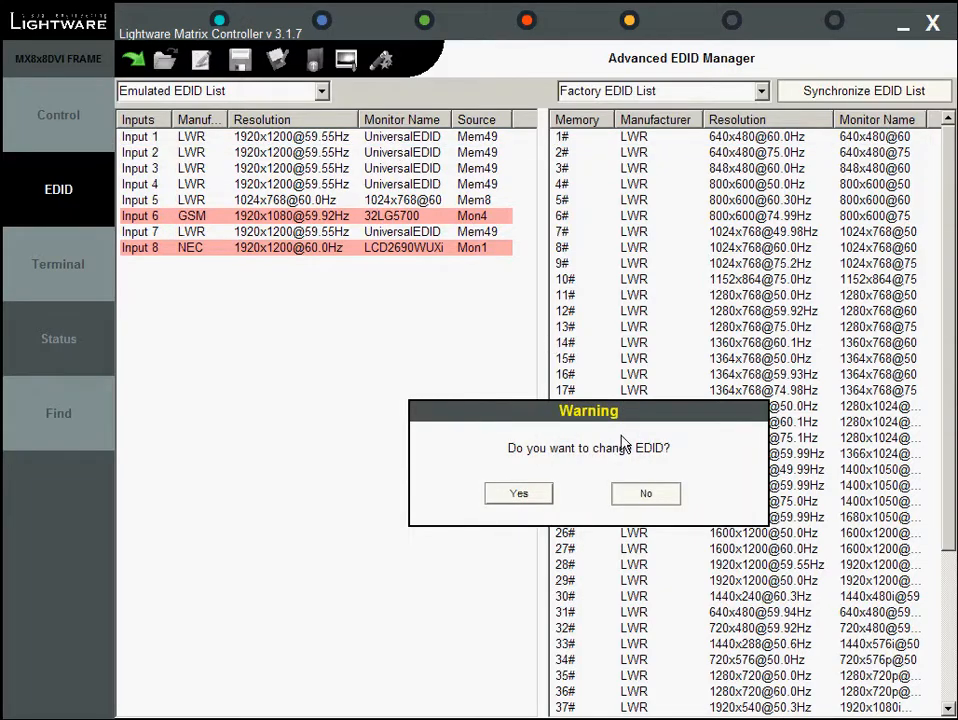
{"action": "left_click", "coordinate": [533, 497]}
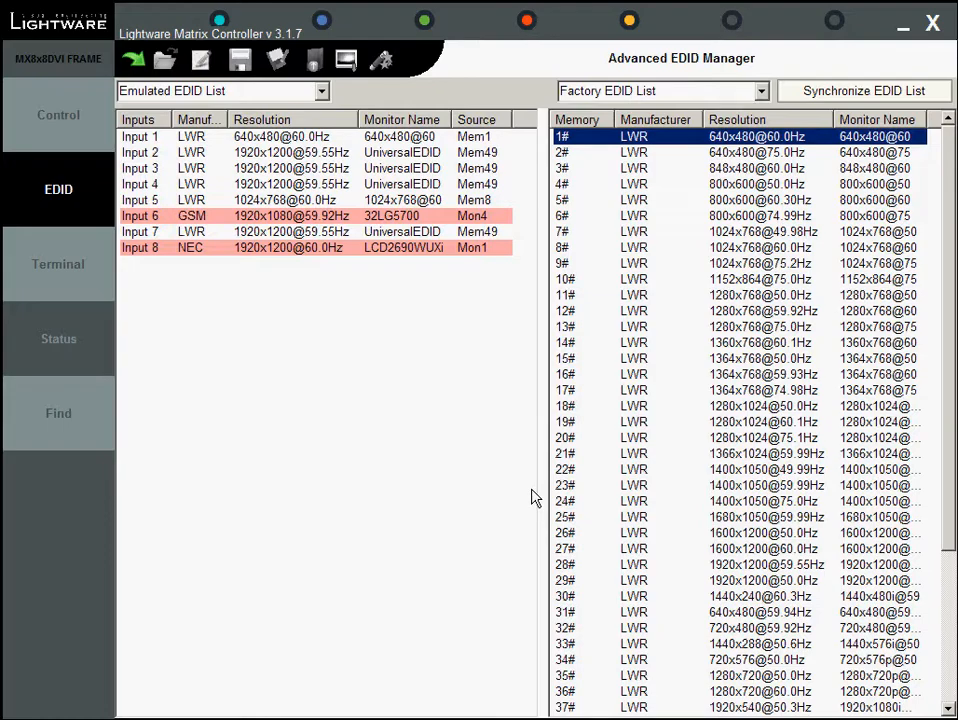
Browse the user memory and factory EDID lists
{"action": "left_click", "coordinate": [763, 92]}
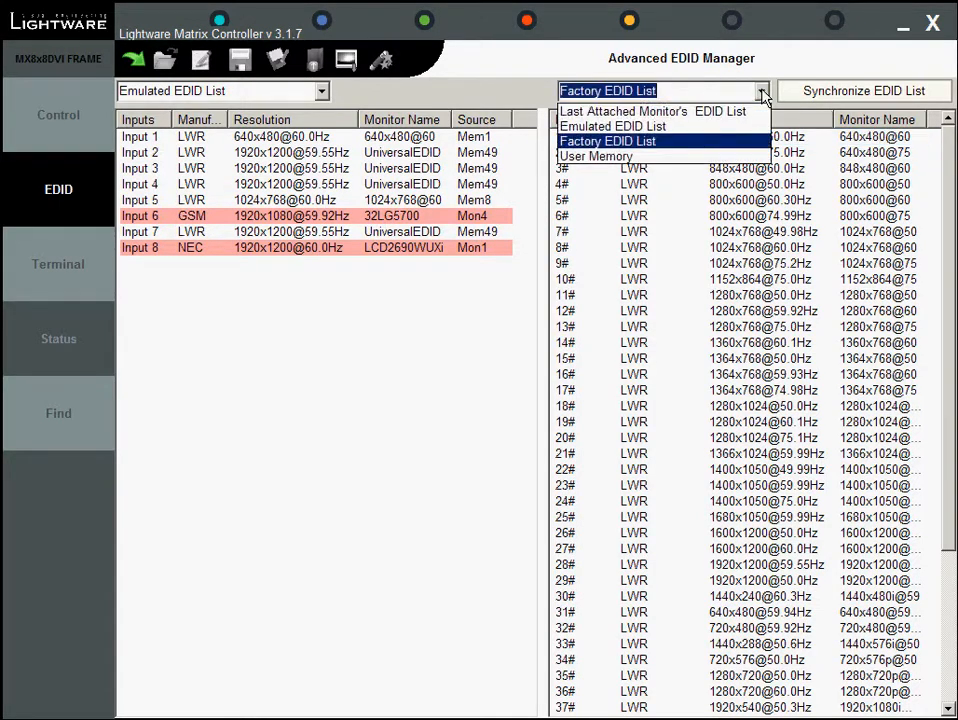
{"action": "left_click", "coordinate": [734, 157]}
{"action": "left_click", "coordinate": [762, 91]}
{"action": "left_click", "coordinate": [712, 141]}
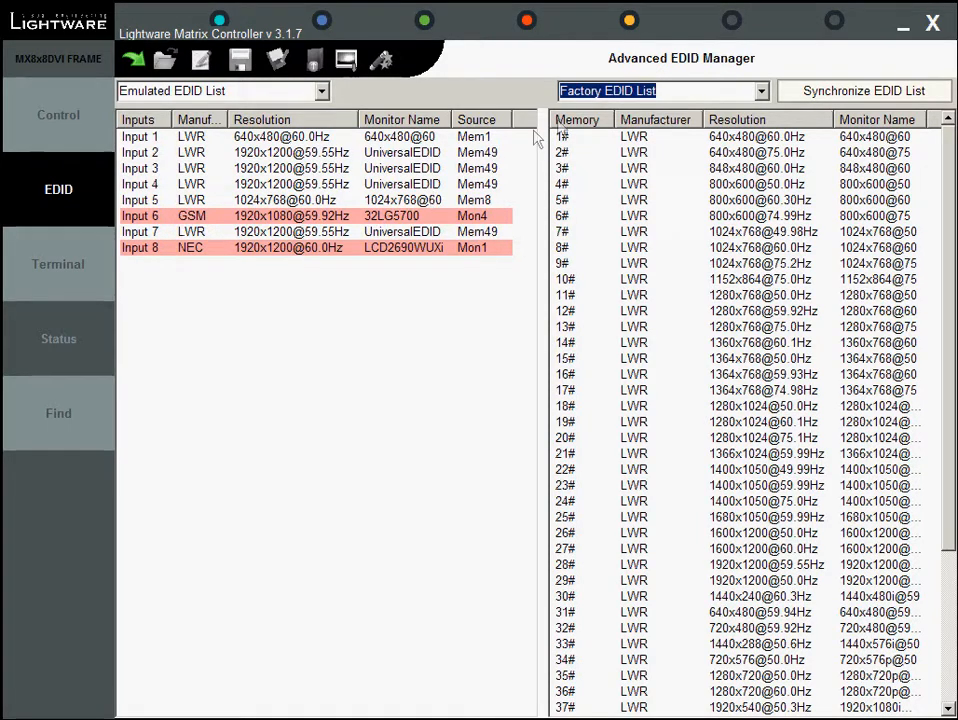
Switch to the last attached monitors' EDID list and emulate Monitor 1's EDID (NEC LCD2690WUXi) on input 1
{"action": "left_click", "coordinate": [600, 91]}
{"action": "left_click", "coordinate": [724, 117]}
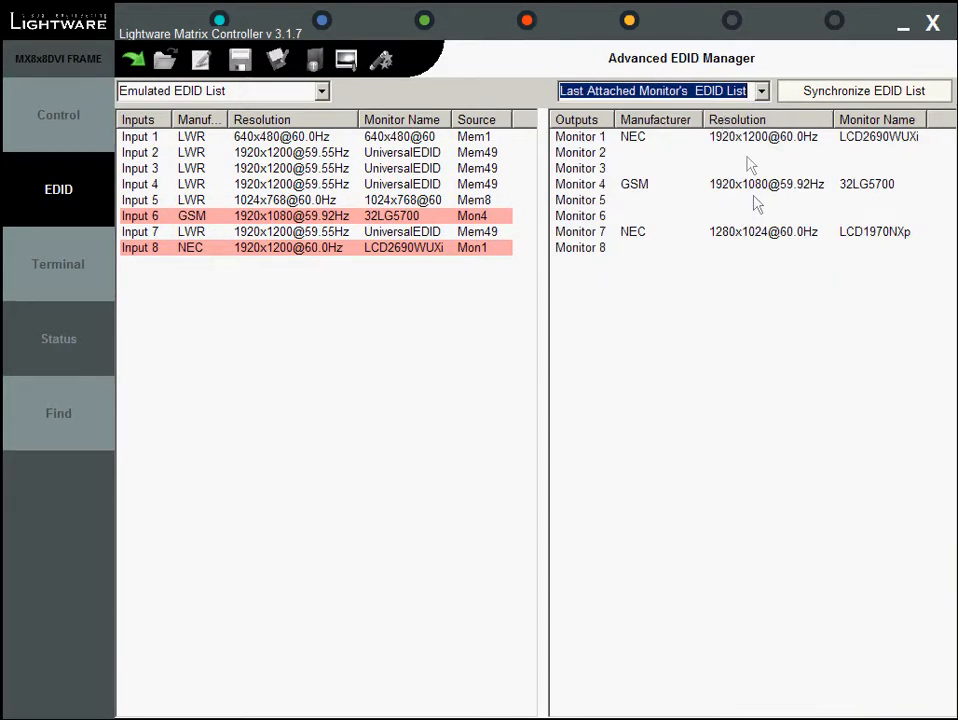
{"action": "left_click", "coordinate": [740, 140]}
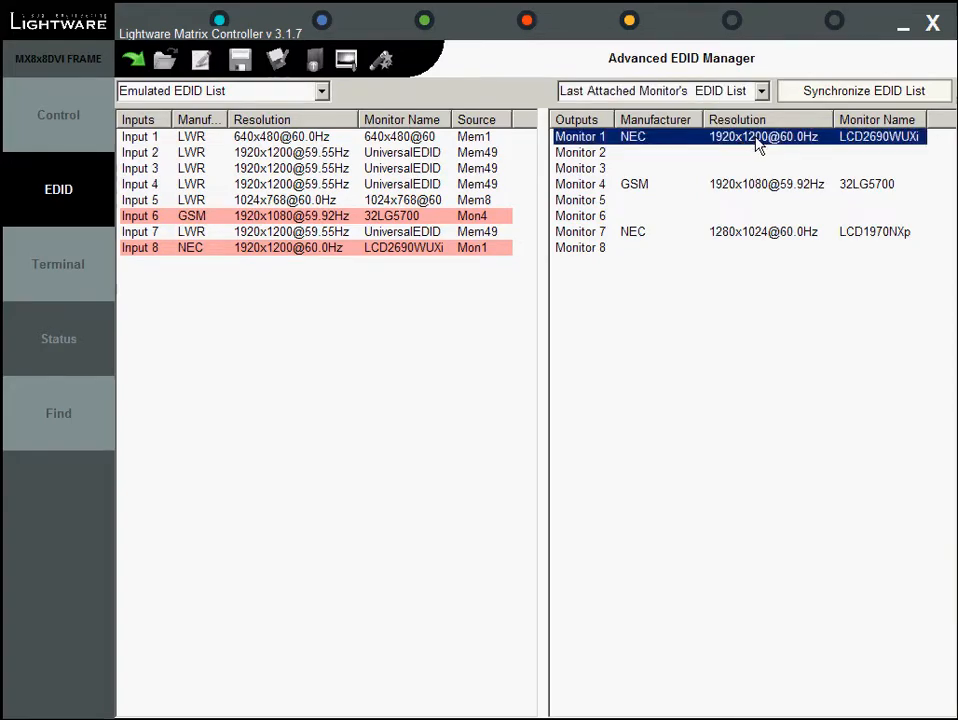
{"action": "left_click", "coordinate": [266, 140]}
{"action": "left_click_drag", "start_coordinate": [266, 140], "coordinate": [252, 150]}
{"action": "left_click", "coordinate": [523, 493]}
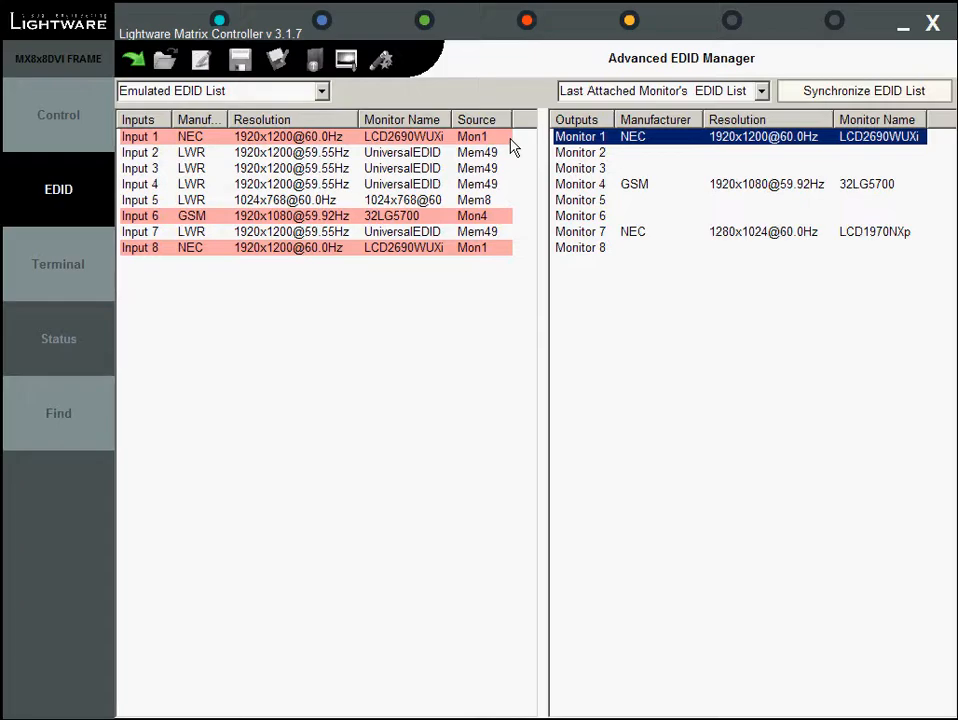
{"action": "left_click", "coordinate": [760, 91]}
{"action": "left_click", "coordinate": [725, 143]}
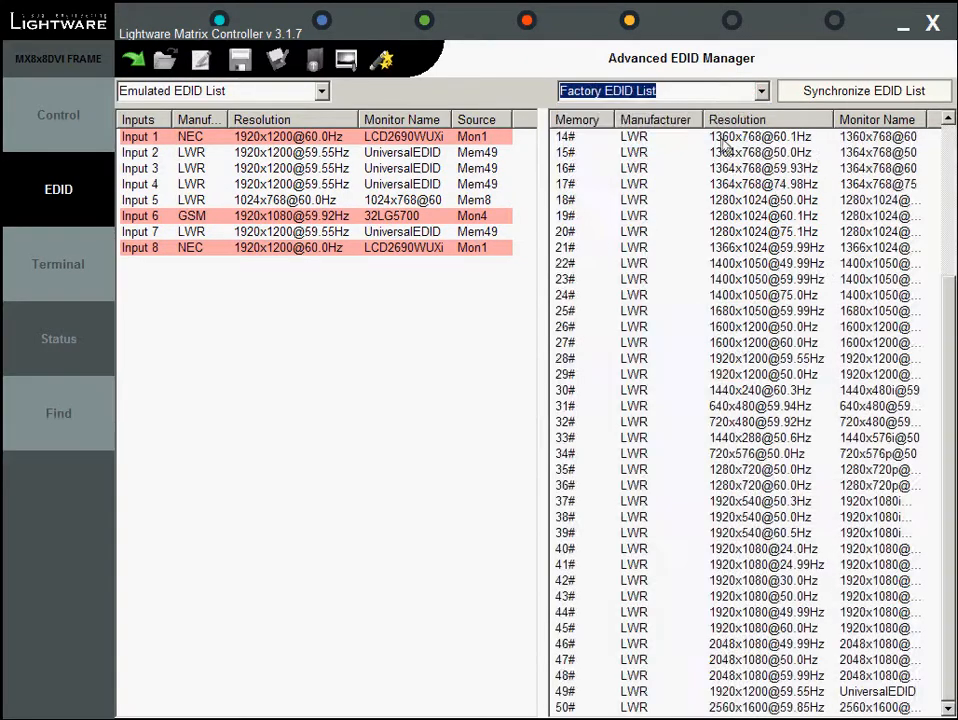
{"action": "left_click", "coordinate": [720, 343]}
{"action": "right_click", "coordinate": [721, 346]}
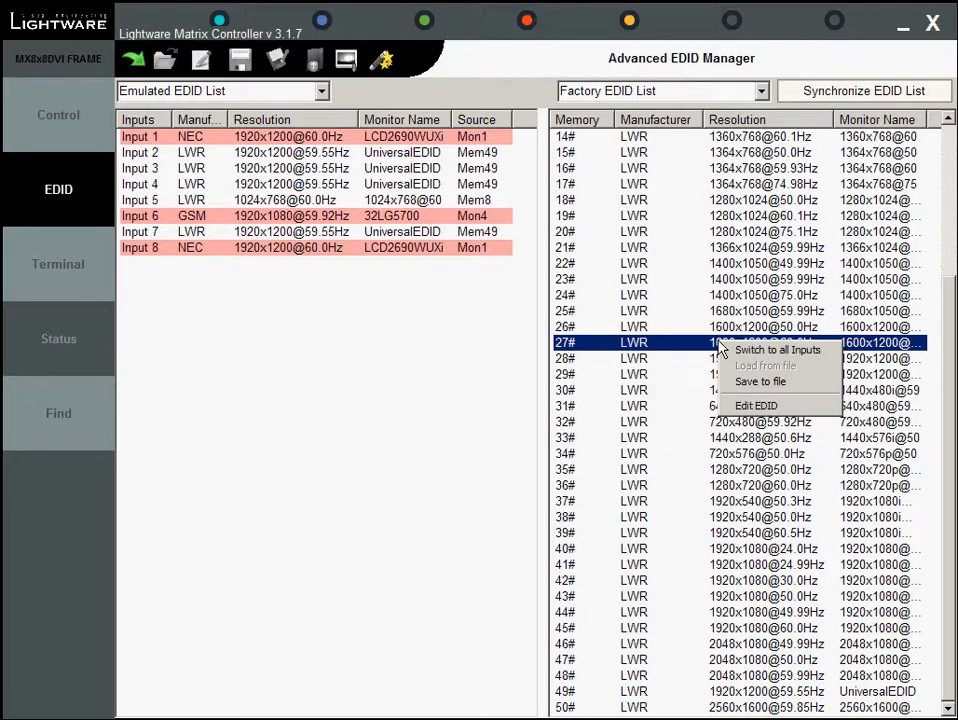
{"action": "left_click", "coordinate": [735, 352]}
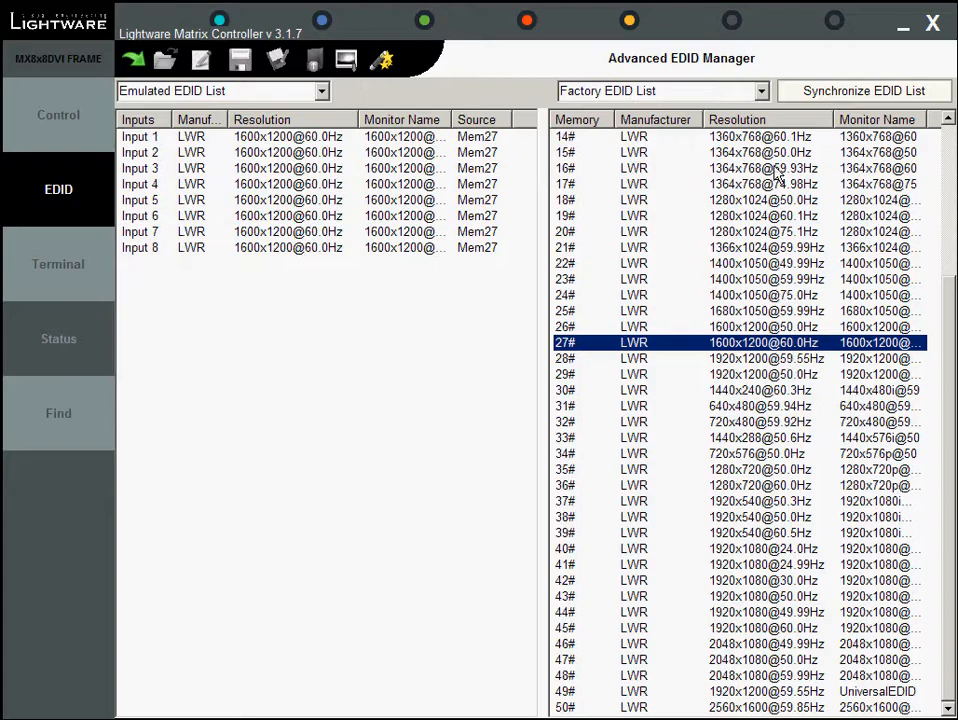
Show the last attached monitors' EDID list and try saving Monitor 1's EDID to a file
{"action": "left_click", "coordinate": [762, 91]}
{"action": "left_click", "coordinate": [688, 108]}
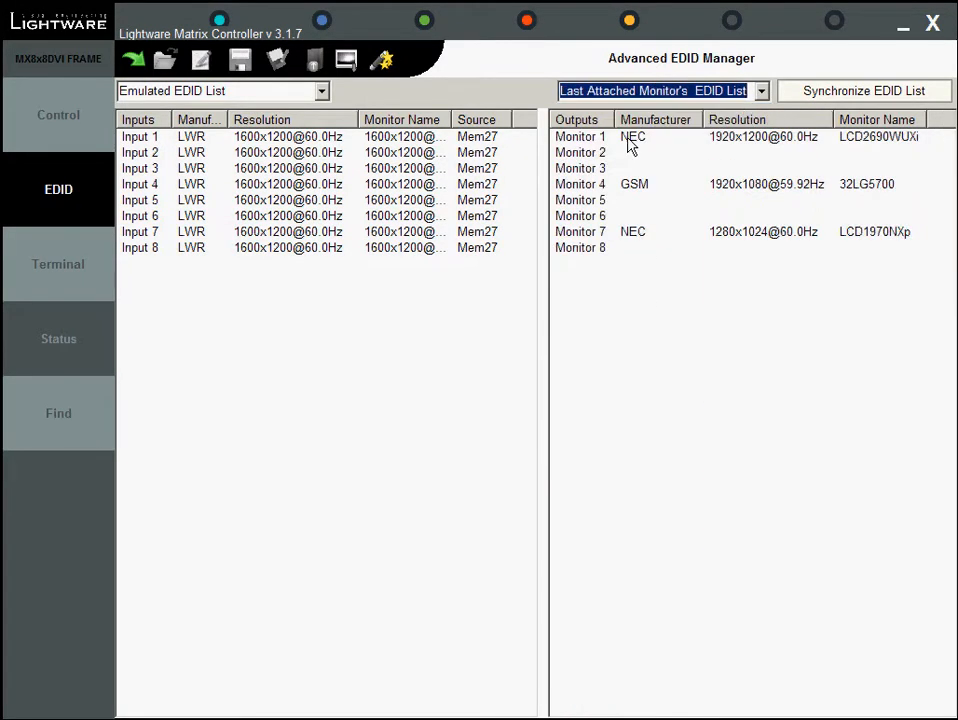
{"action": "left_click", "coordinate": [630, 145]}
{"action": "right_click", "coordinate": [630, 145]}
{"action": "left_click", "coordinate": [660, 137]}
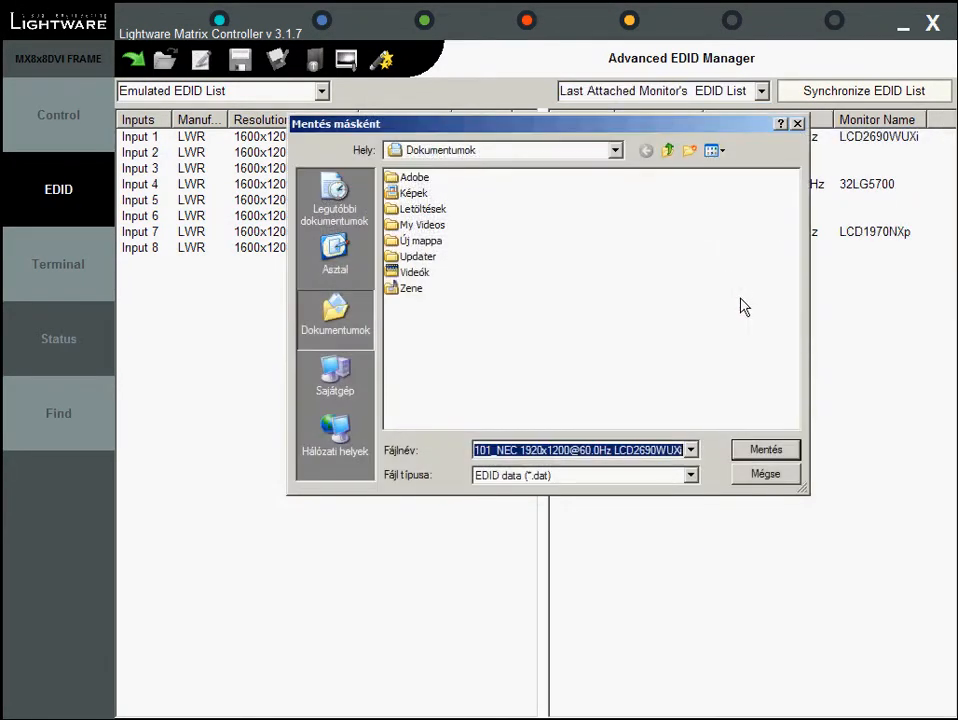
{"action": "left_click", "coordinate": [760, 476]}
Open Monitor 4's last attached EDID in the EDID editor
{"action": "right_click", "coordinate": [767, 187]}
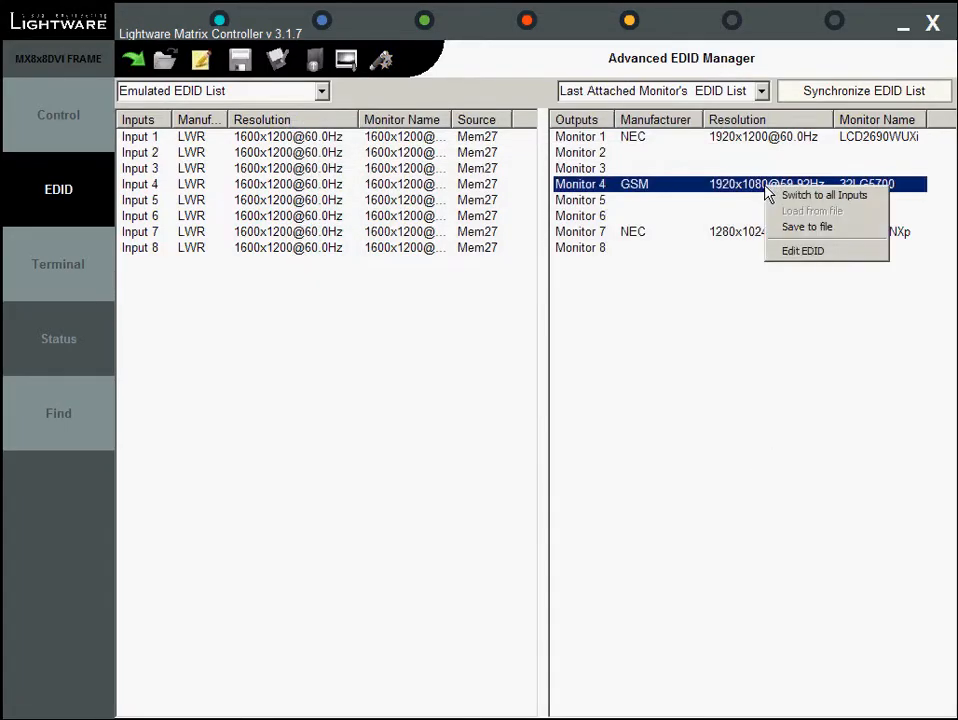
{"action": "left_click", "coordinate": [815, 252]}
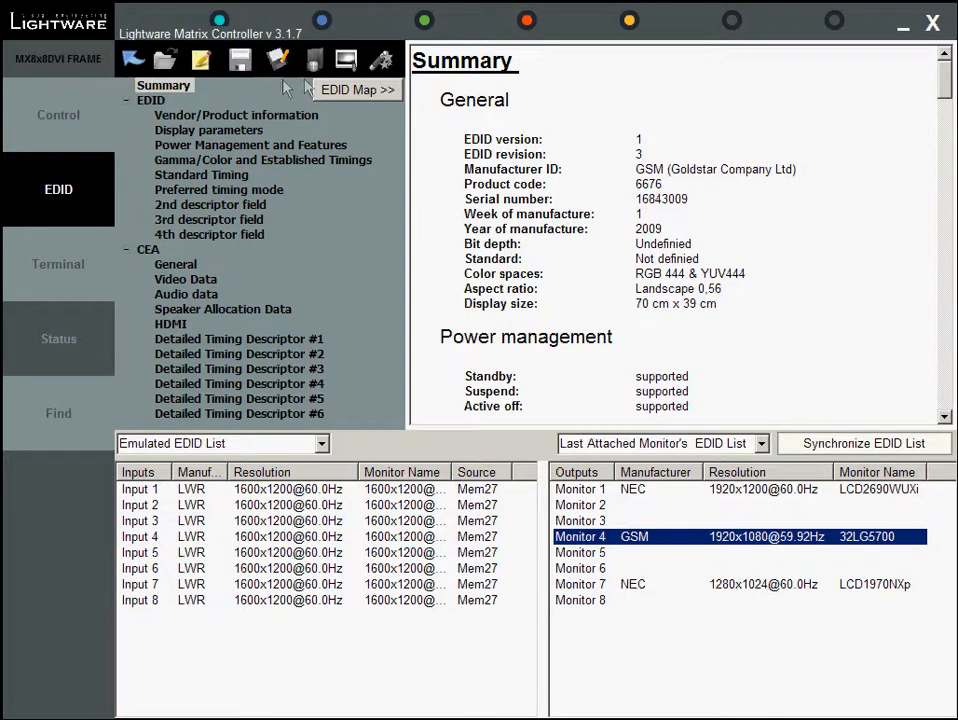
Start the Easy EDID creator and choose 1920x1080@50 as the preferred resolution
{"action": "left_click", "coordinate": [384, 63]}
{"action": "left_click", "coordinate": [776, 389]}
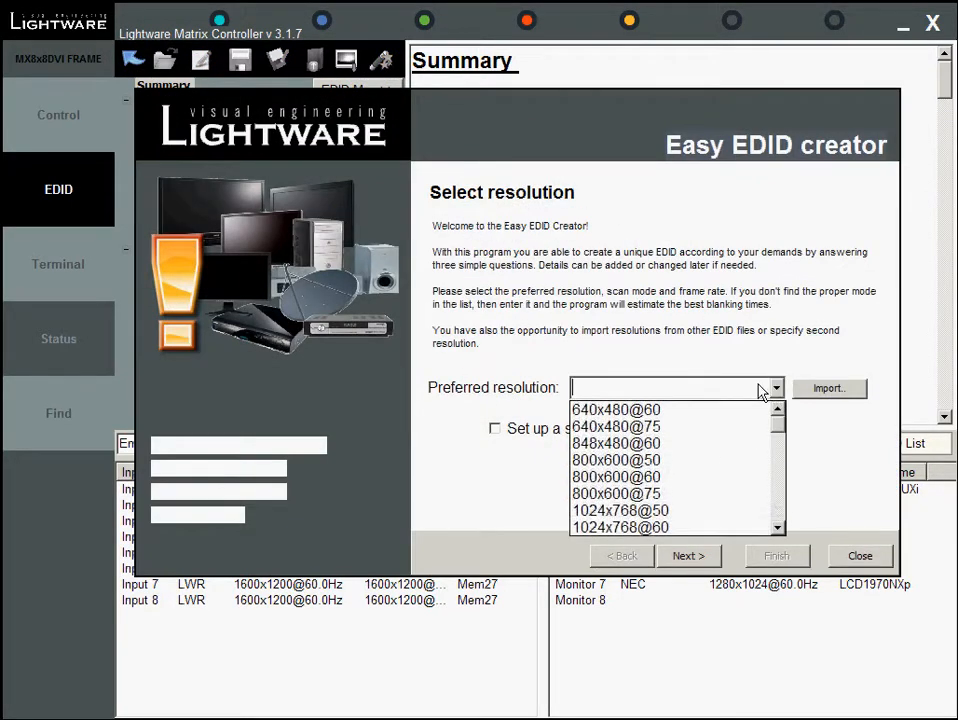
{"action": "left_click_drag", "start_coordinate": [781, 430], "coordinate": [780, 504]}
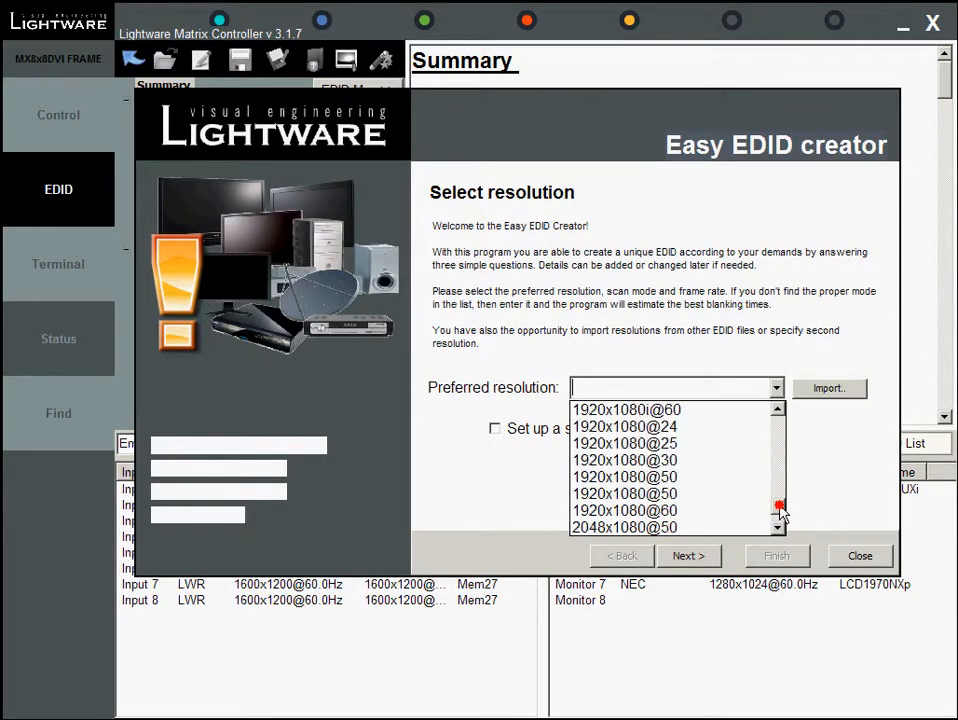
{"action": "left_click", "coordinate": [734, 495]}
Enable a secondary resolution of 1280x720p@50 and continue to the next page
{"action": "left_click", "coordinate": [494, 428]}
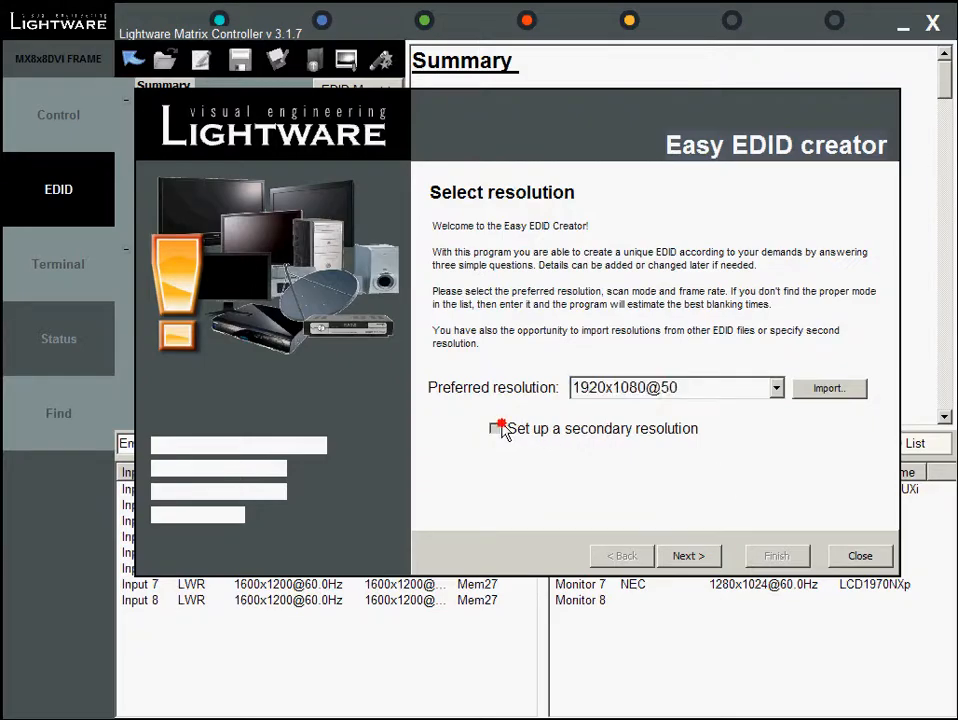
{"action": "left_click", "coordinate": [777, 471]}
{"action": "left_click_drag", "start_coordinate": [779, 505], "coordinate": [779, 569]}
{"action": "scroll", "coordinate": [781, 575], "scroll_direction": "down", "scroll_amount": 1}
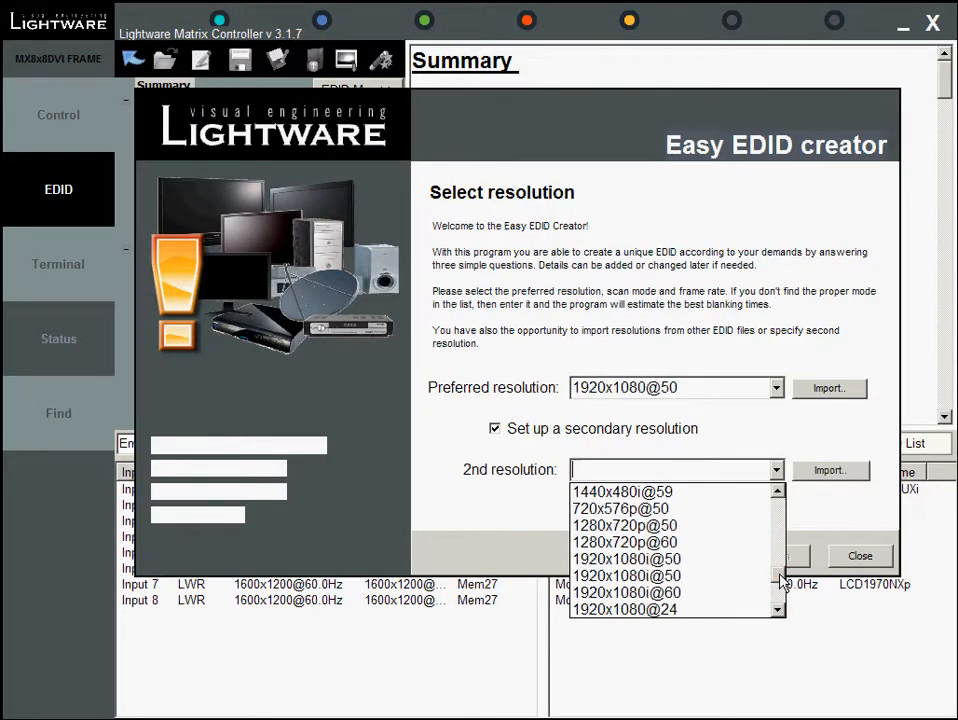
{"action": "left_click", "coordinate": [716, 524]}
{"action": "left_click", "coordinate": [688, 556]}
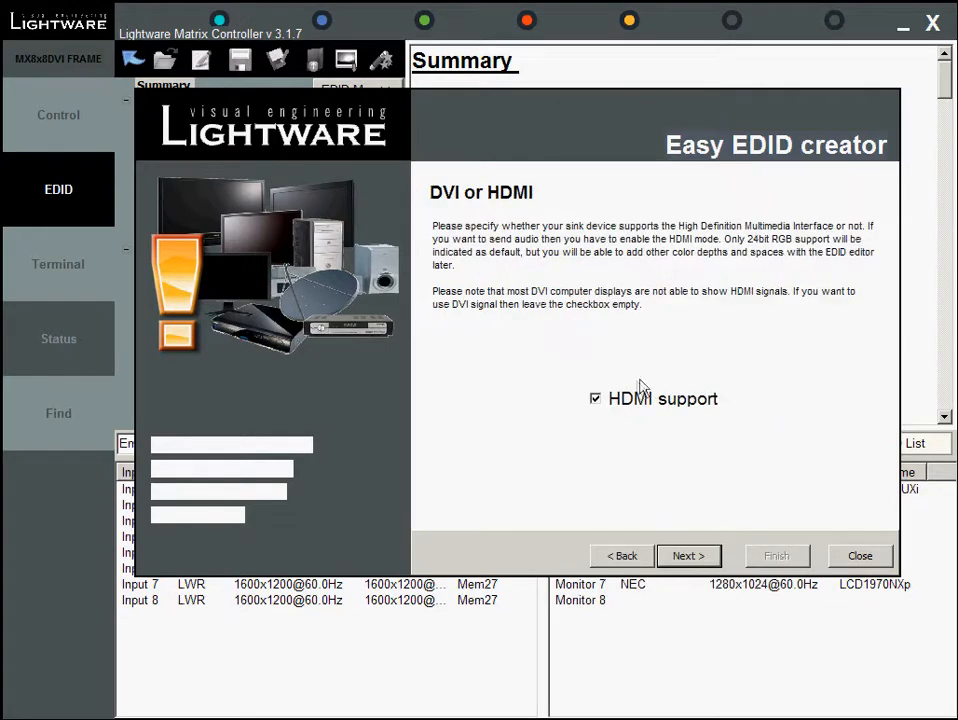
Keep HDMI support enabled and choose stereo 48kHz PCM as the preferred audio format
{"action": "left_click", "coordinate": [595, 402]}
{"action": "left_click", "coordinate": [595, 402]}
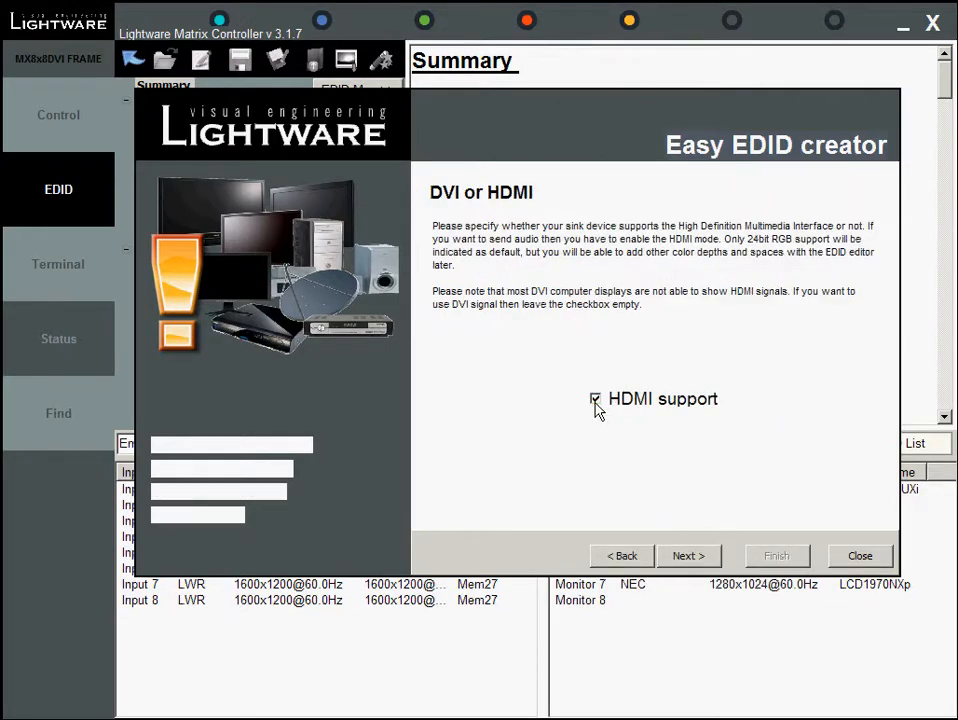
{"action": "left_click", "coordinate": [690, 556]}
{"action": "left_click", "coordinate": [820, 393]}
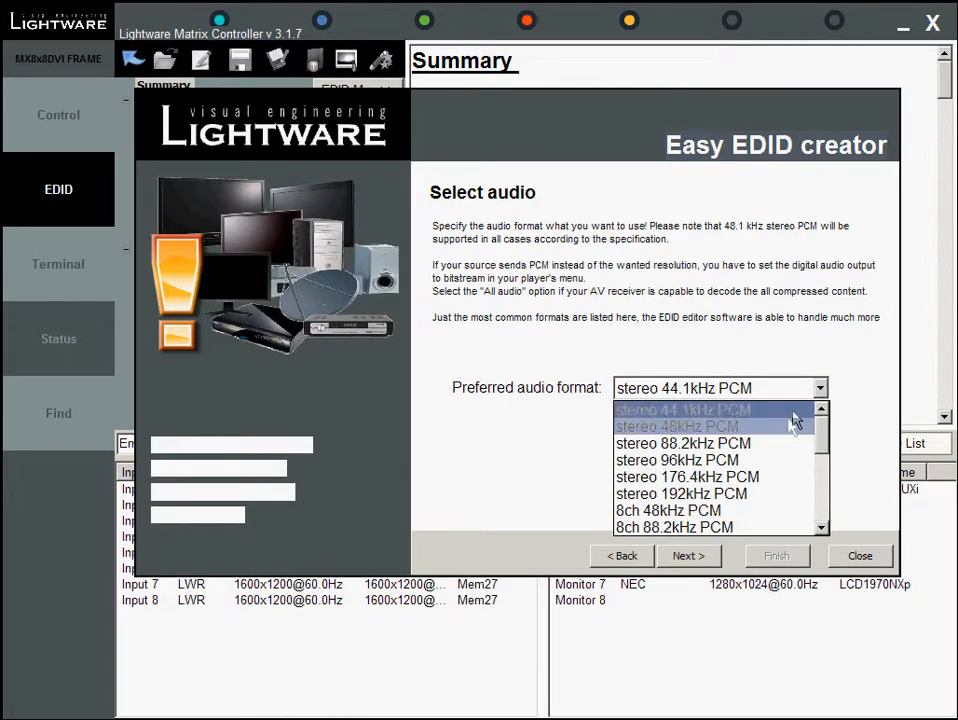
{"action": "left_click", "coordinate": [795, 421]}
{"action": "left_click", "coordinate": [695, 556]}
Name the new EDID Test01, upload it to memory 60 and save it to a file
{"action": "left_click_drag", "start_coordinate": [705, 366], "coordinate": [598, 366]}
{"action": "type", "text": "Test01"}
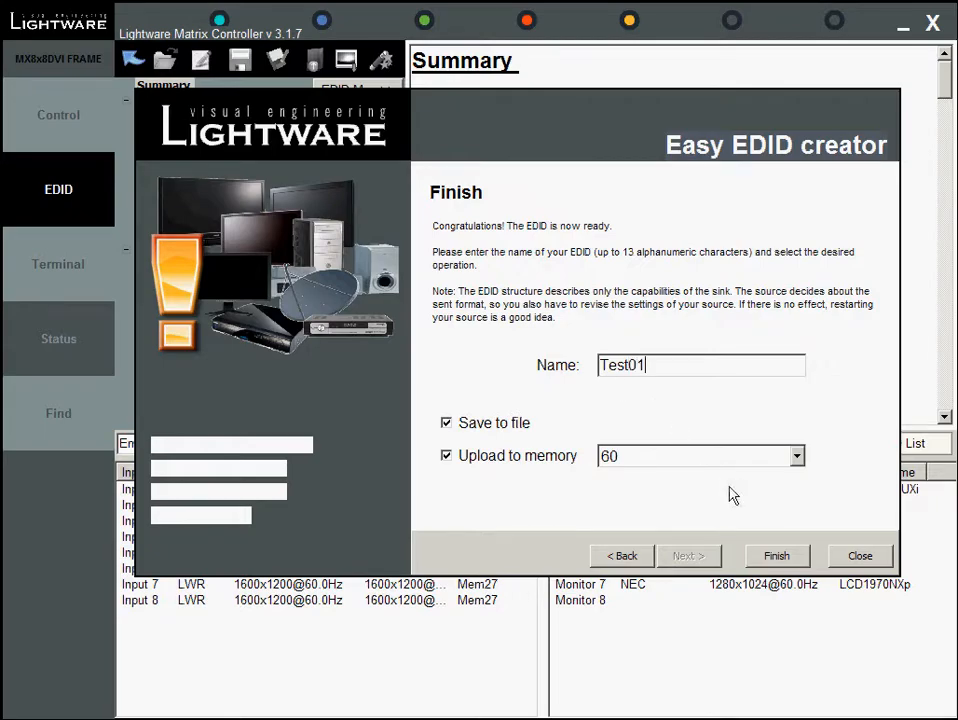
{"action": "left_click", "coordinate": [776, 556]}
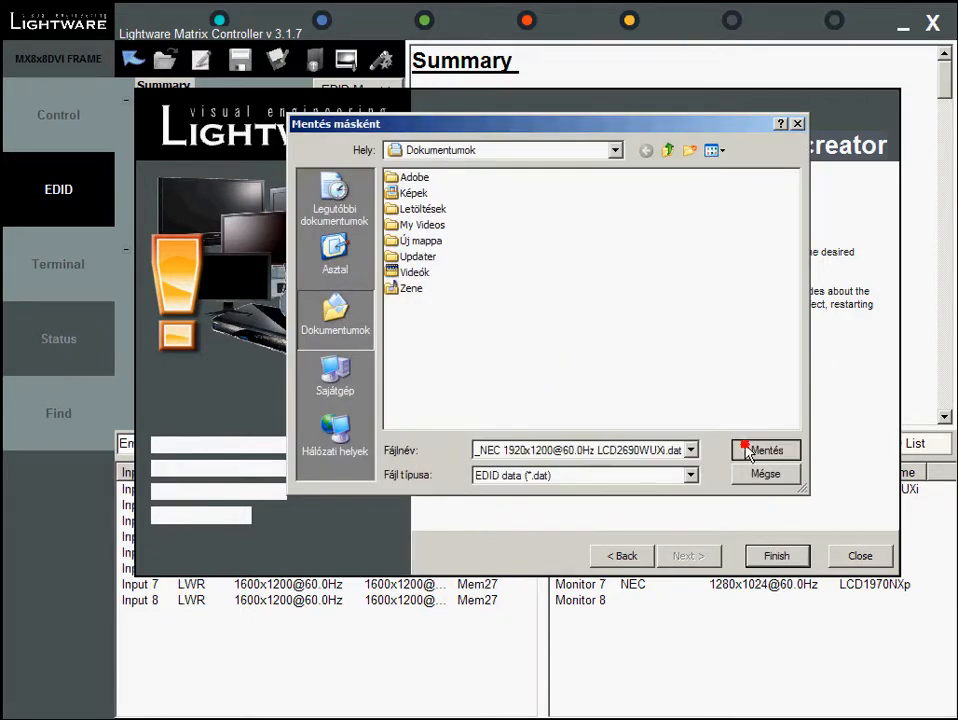
{"action": "left_click", "coordinate": [738, 450]}
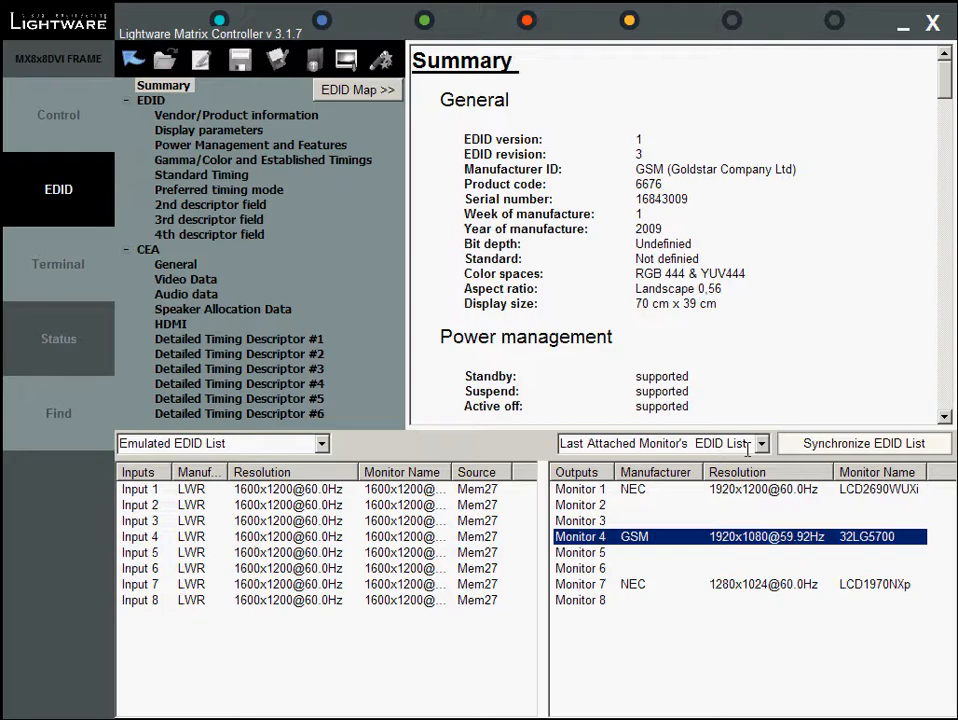
Browse the EDID, CEA and Preferred timing mode sections of the edited EDID
{"action": "left_click", "coordinate": [153, 103]}
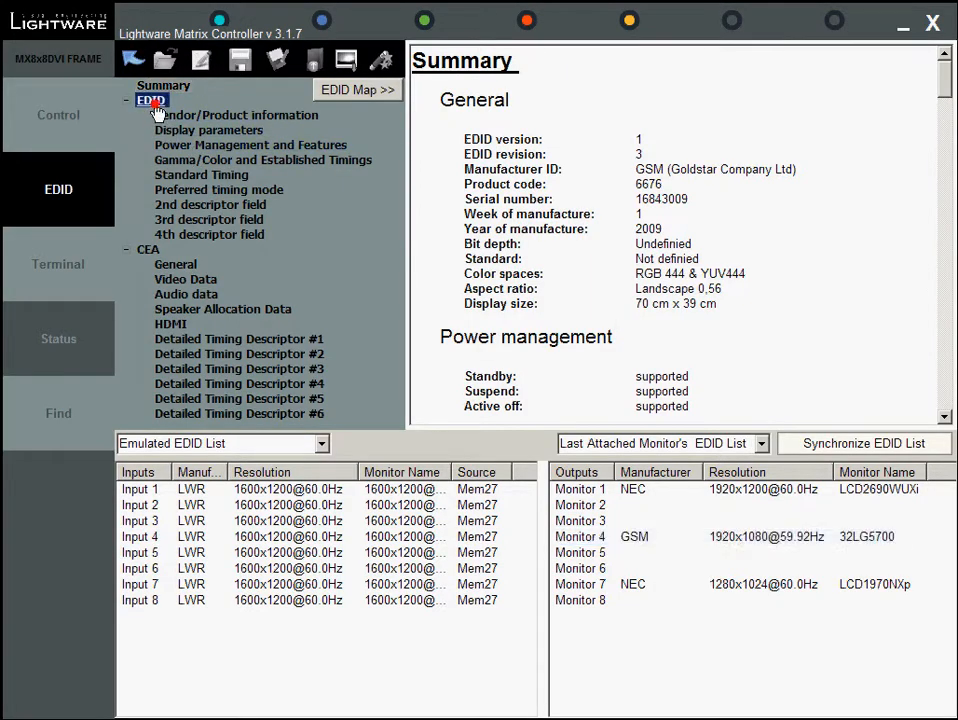
{"action": "left_click", "coordinate": [147, 252]}
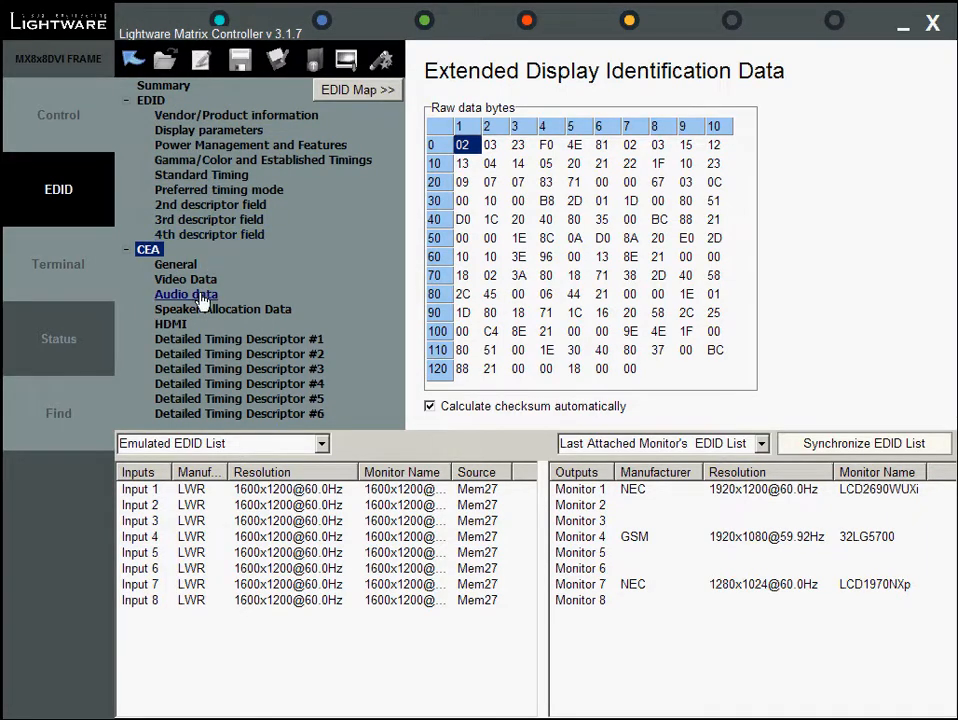
{"action": "left_click", "coordinate": [252, 190]}
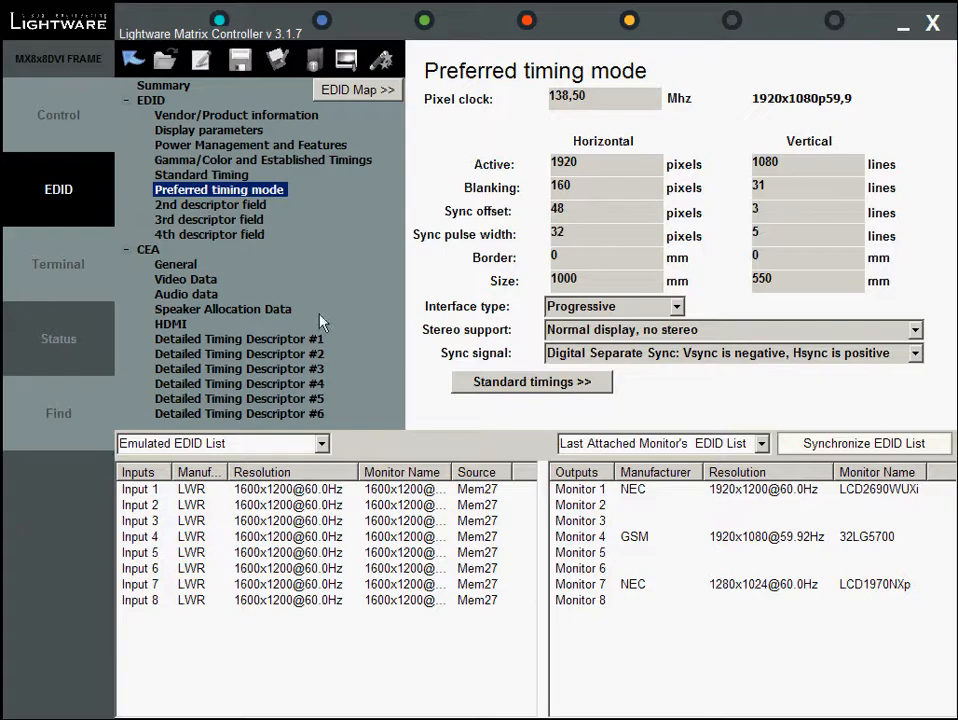
Enable the RL / RR speakers in the Speaker Allocation Data and toggle the EDID map on and off
{"action": "left_click", "coordinate": [284, 309]}
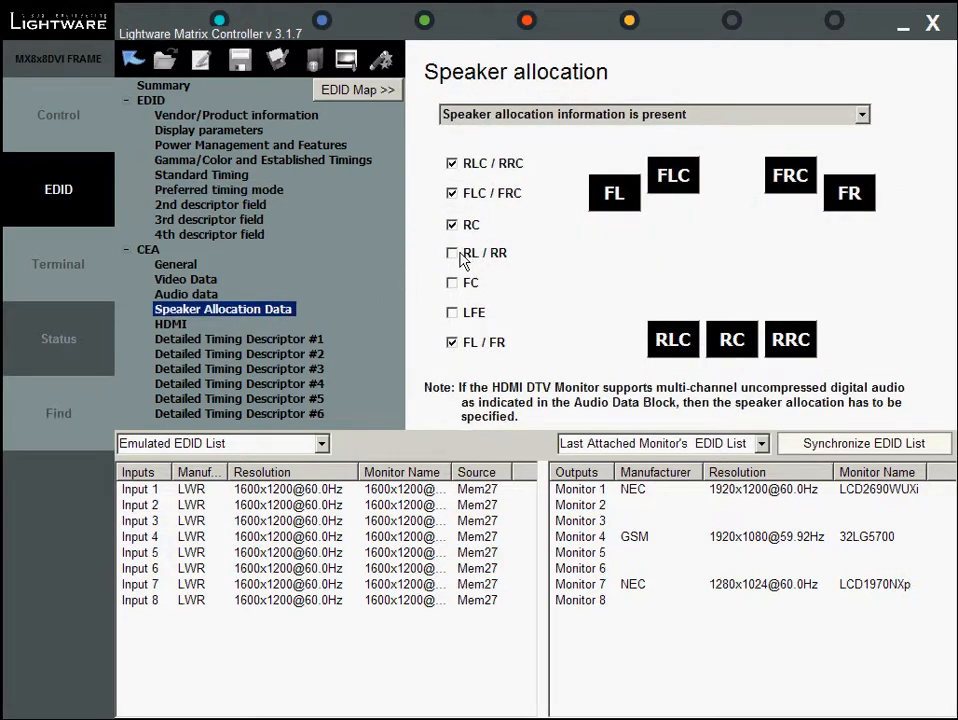
{"action": "left_click", "coordinate": [458, 255]}
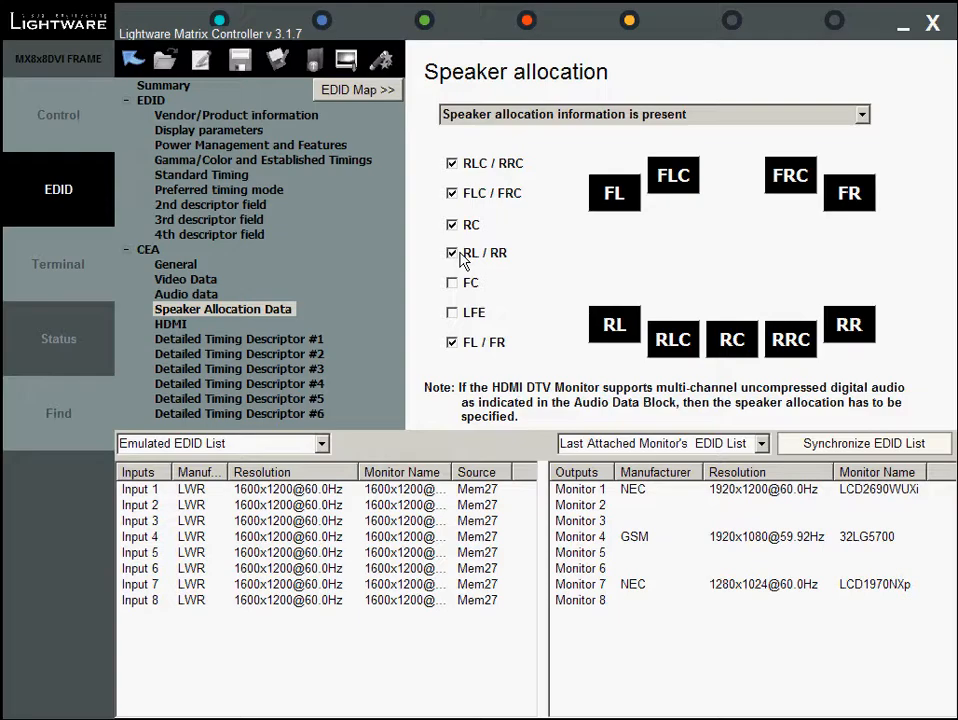
{"action": "left_click", "coordinate": [369, 90]}
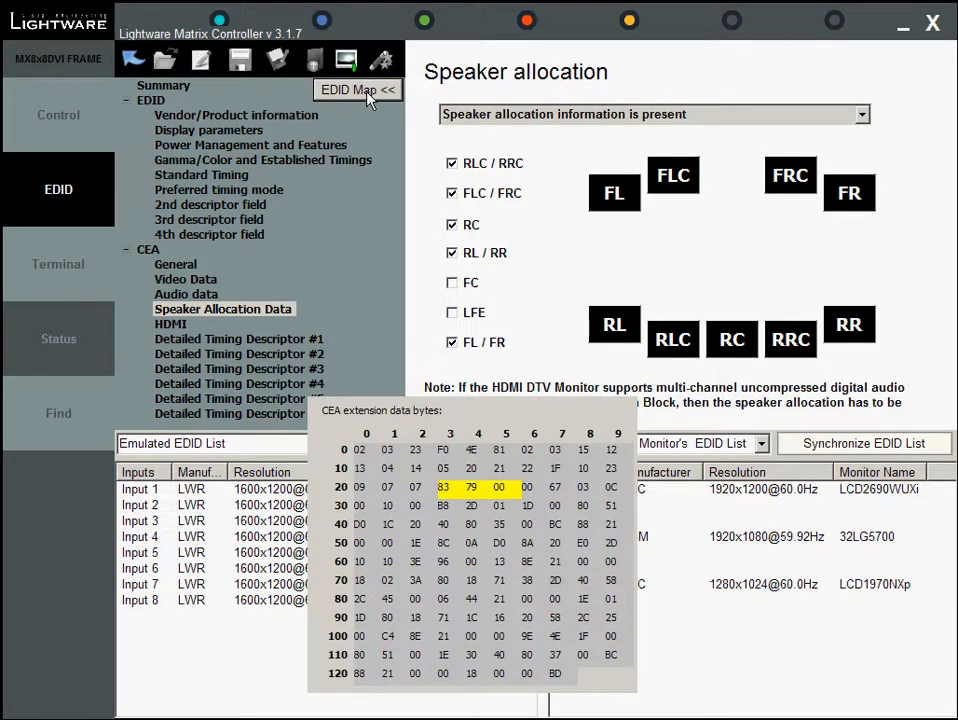
{"action": "left_click", "coordinate": [369, 90]}
Save the edited EDID to a file and upload it to router memory
{"action": "left_click", "coordinate": [236, 64]}
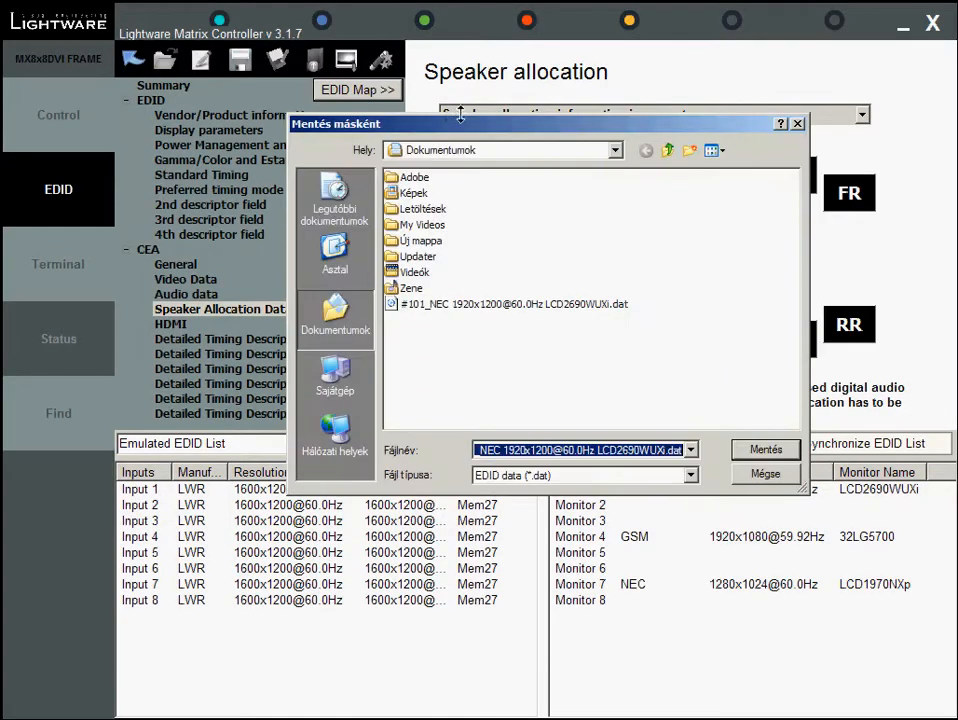
{"action": "left_click", "coordinate": [766, 552]}
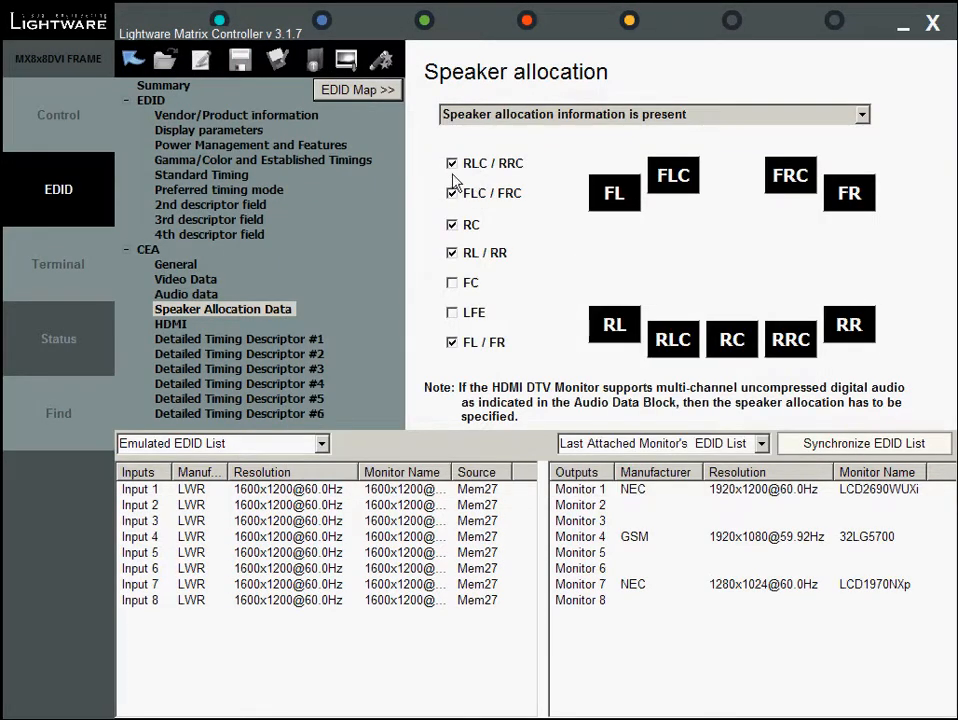
{"action": "left_click", "coordinate": [313, 62]}
{"action": "left_click", "coordinate": [695, 409]}
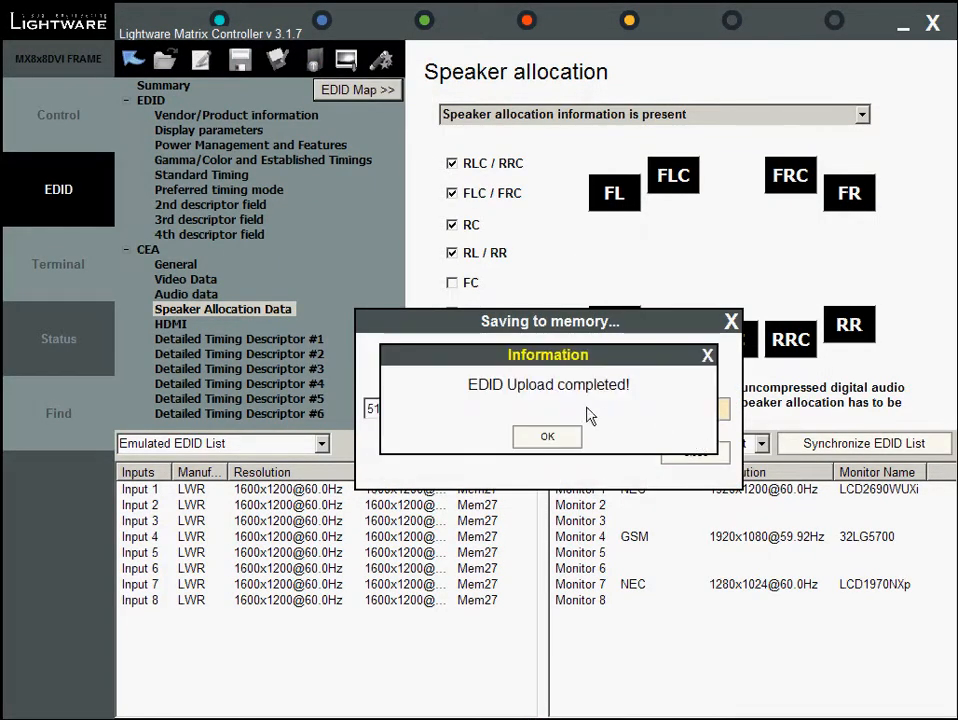
{"action": "left_click", "coordinate": [571, 443]}
Leave the EDID editor and open the terminal window
{"action": "left_click", "coordinate": [133, 64]}
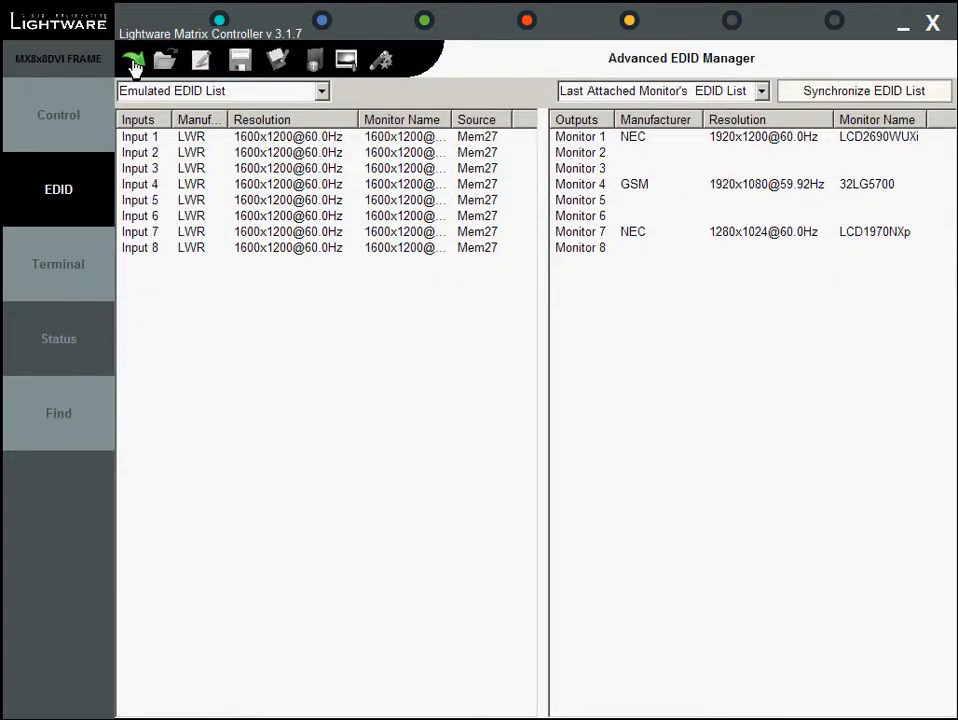
{"action": "left_click", "coordinate": [63, 264]}
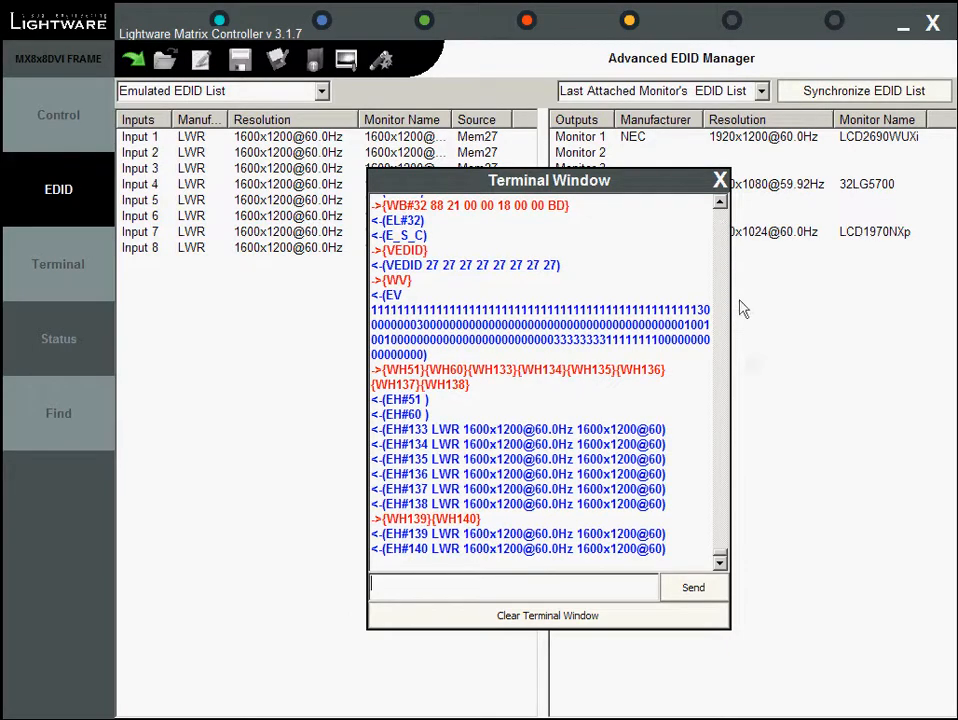
{"action": "mouse_move", "coordinate": [726, 556]}
{"action": "left_mouse_down"}
{"action": "mouse_move", "coordinate": [724, 542]}
{"action": "mouse_move", "coordinate": [722, 562]}
{"action": "left_mouse_up"}
Switch to the crosspoint view and route input 7 to output 4
{"action": "left_click", "coordinate": [50, 113]}
{"action": "left_click_drag", "start_coordinate": [480, 181], "coordinate": [652, 214]}
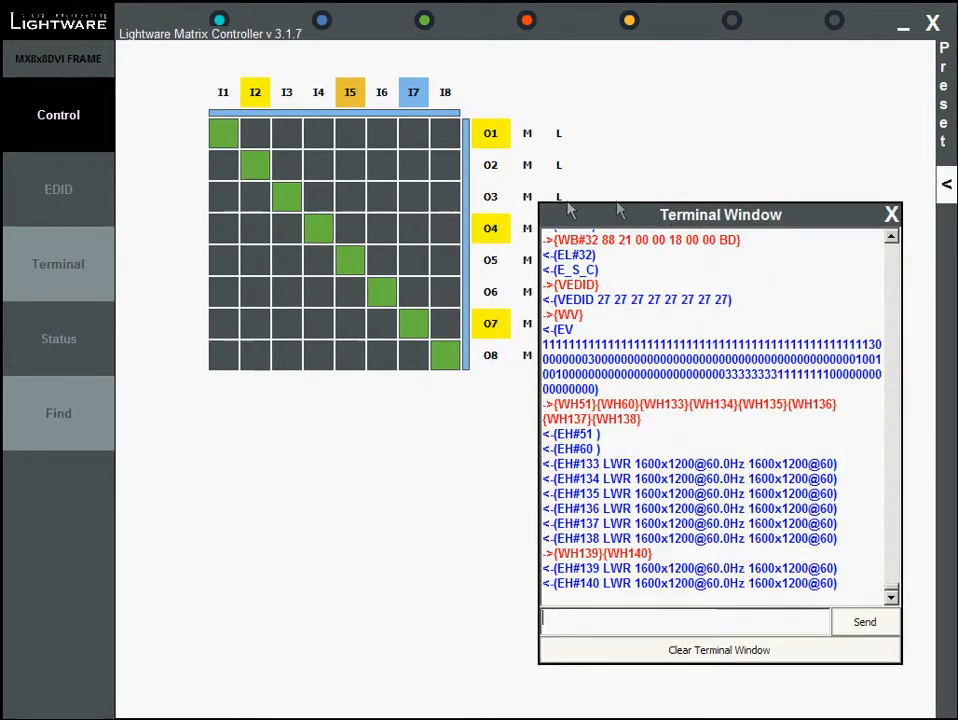
{"action": "left_click", "coordinate": [414, 230]}
Clear the terminal and send the WV command, then close the terminal window
{"action": "left_click", "coordinate": [644, 654]}
{"action": "left_click", "coordinate": [575, 622]}
{"action": "type", "text": "WV"}
{"action": "left_click", "coordinate": [862, 625]}
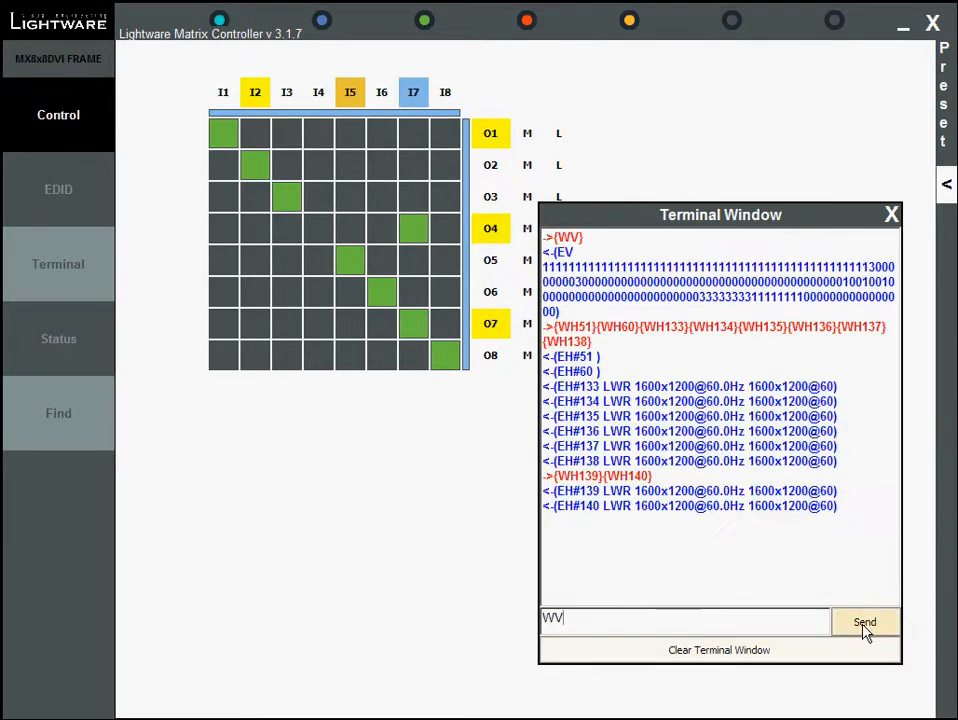
{"action": "left_click", "coordinate": [891, 214]}
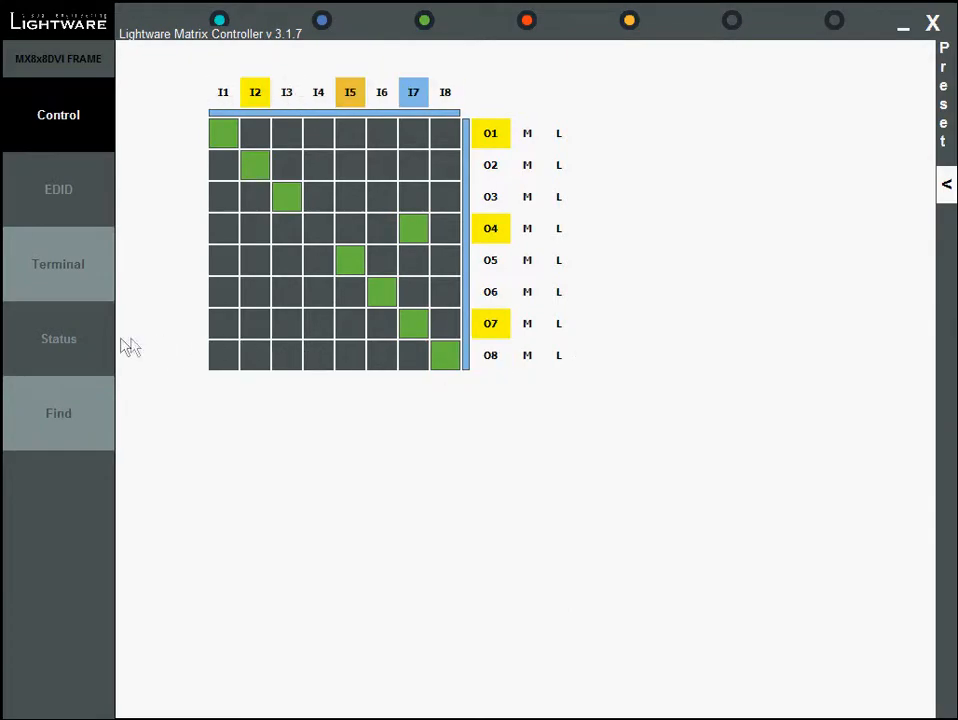
Open the device status page and review the Serial and IP Settings dialog, closing it without applying changes
{"action": "left_click", "coordinate": [45, 340]}
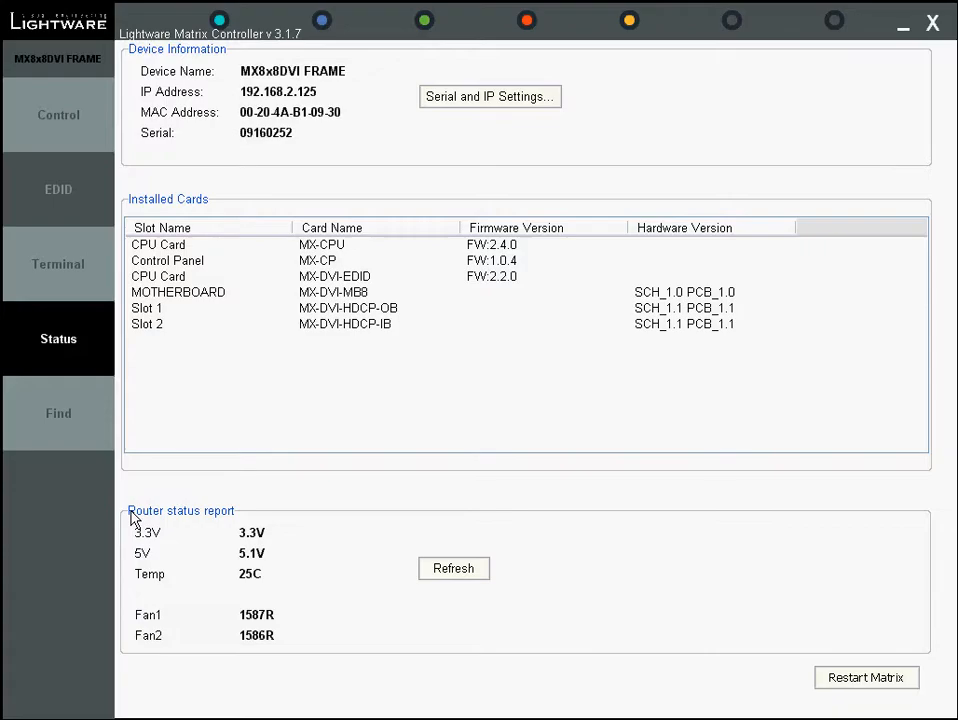
{"action": "left_click", "coordinate": [518, 100]}
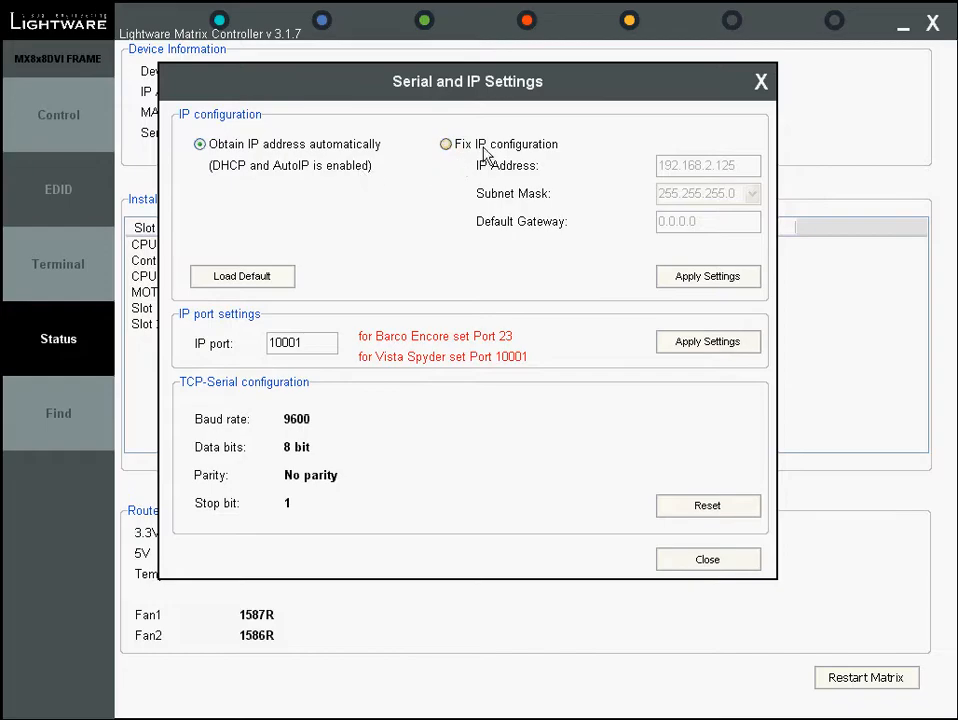
{"action": "left_click", "coordinate": [447, 145]}
{"action": "left_click", "coordinate": [722, 165]}
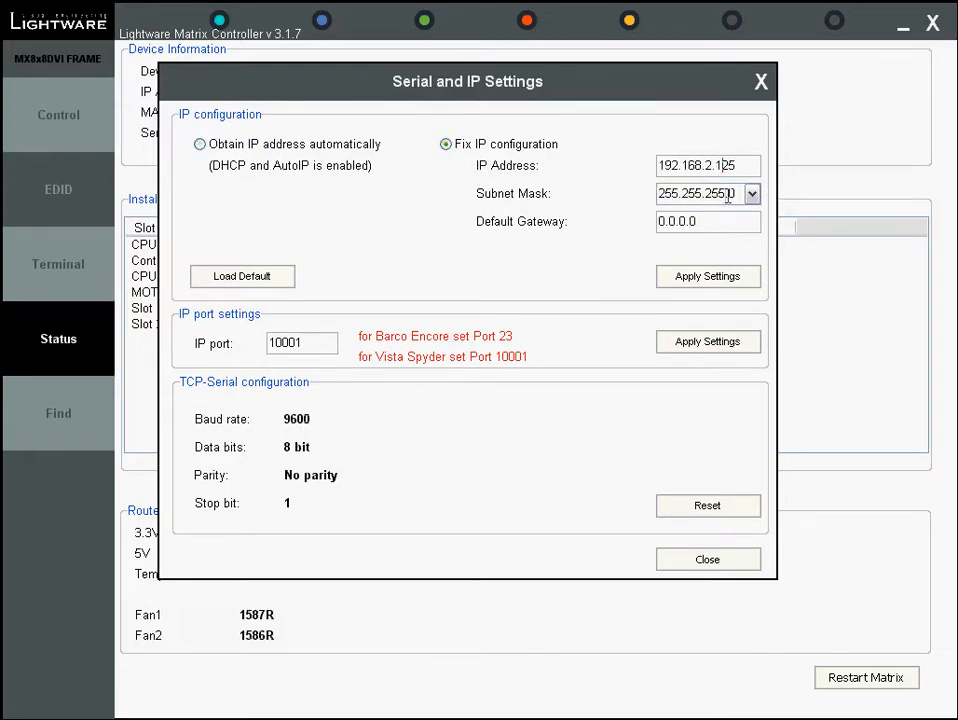
{"action": "left_click", "coordinate": [203, 146]}
{"action": "left_click_drag", "start_coordinate": [316, 334], "coordinate": [254, 350]}
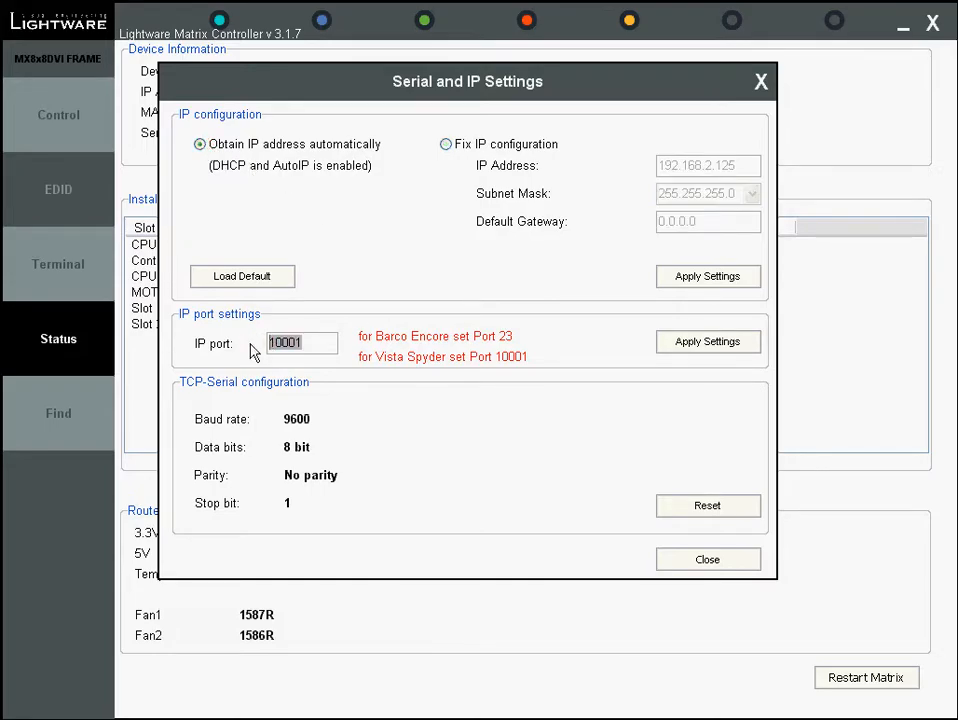
{"action": "left_click", "coordinate": [329, 337]}
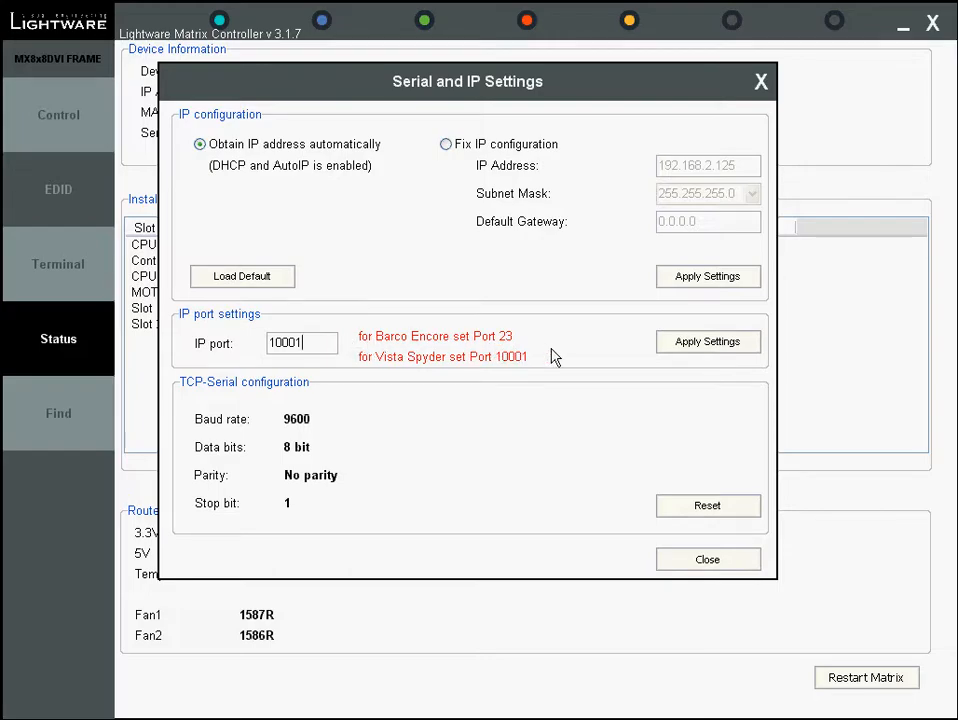
{"action": "left_click", "coordinate": [707, 559]}
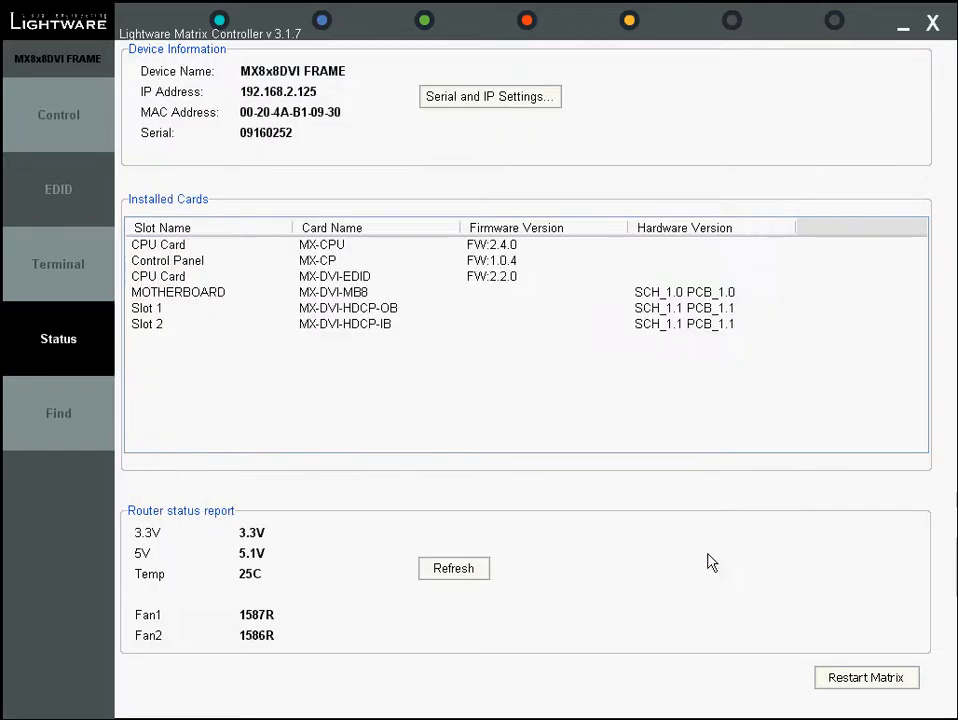
Open the device finder and start the controller in Demo Mode
{"action": "left_click", "coordinate": [66, 421]}
{"action": "left_click", "coordinate": [455, 518]}
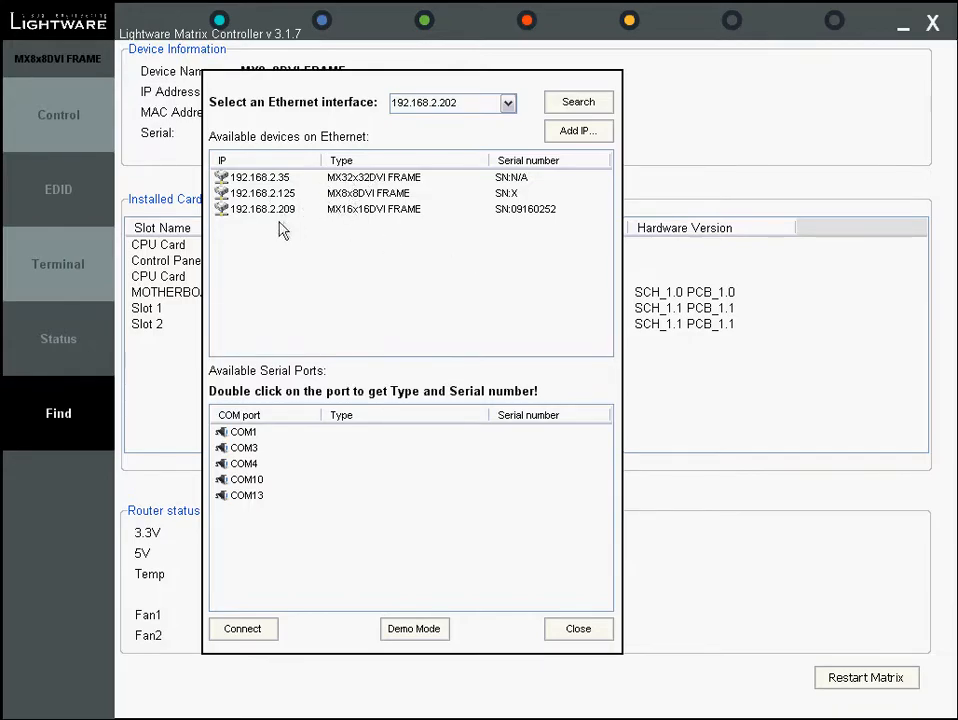
{"action": "left_click", "coordinate": [416, 630]}
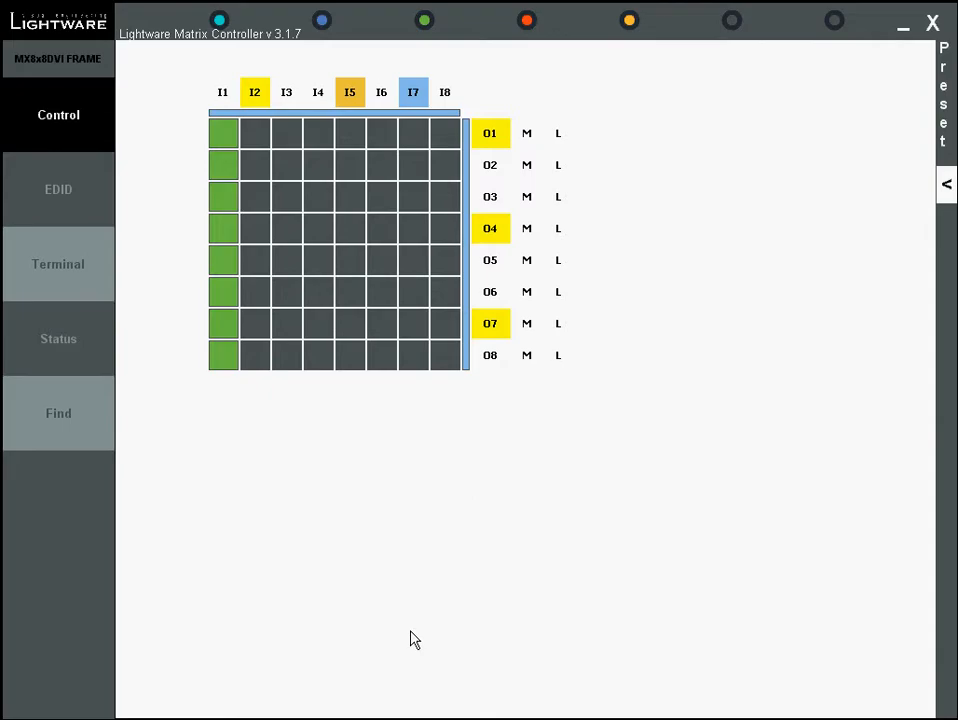
Glance at the terminal log and close it, then open the EDID editor from the EDID manager
{"action": "left_click", "coordinate": [56, 268]}
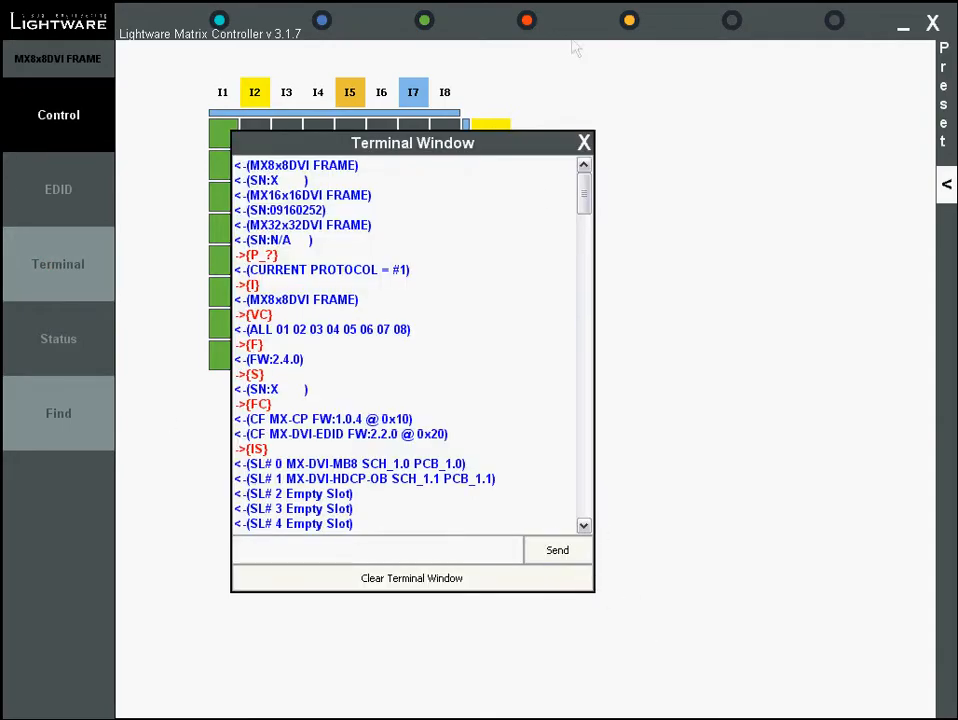
{"action": "left_click", "coordinate": [584, 143]}
{"action": "left_click", "coordinate": [70, 215]}
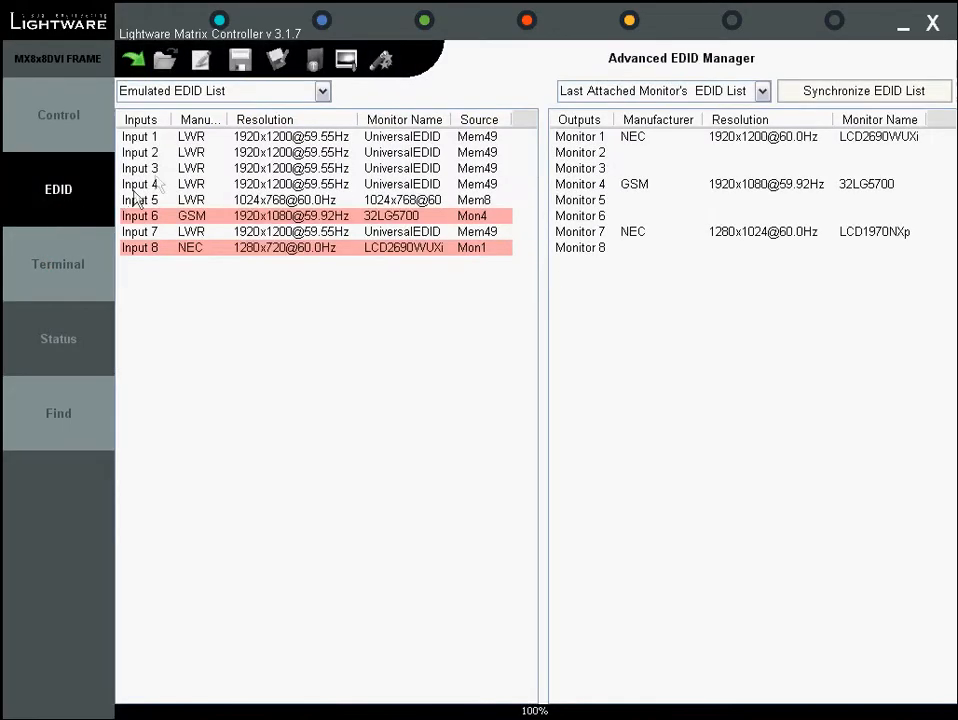
{"action": "left_click", "coordinate": [135, 62]}
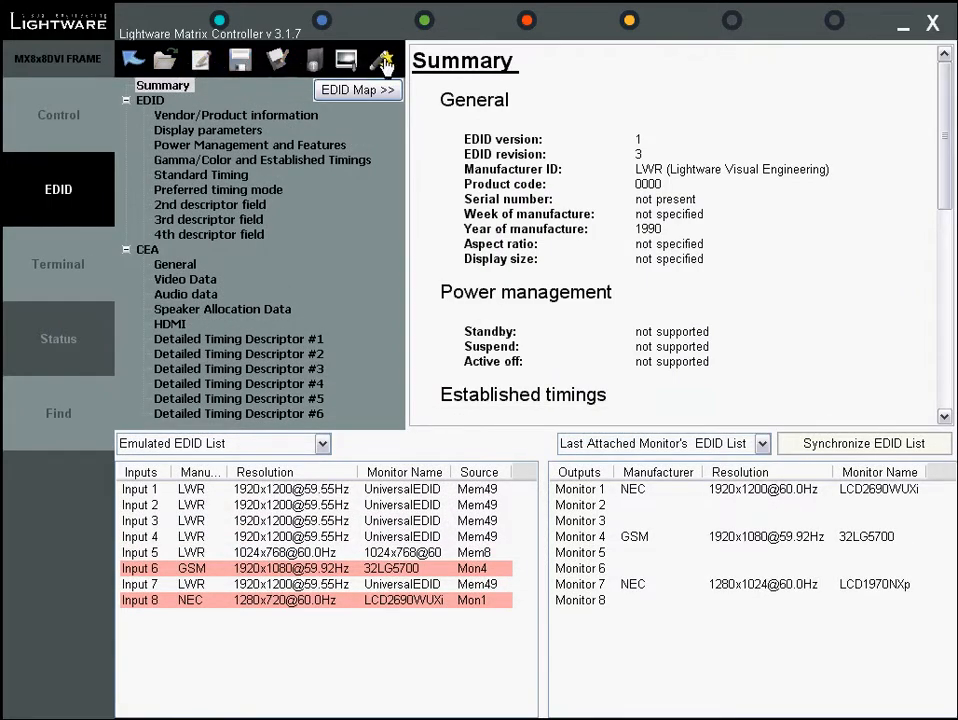